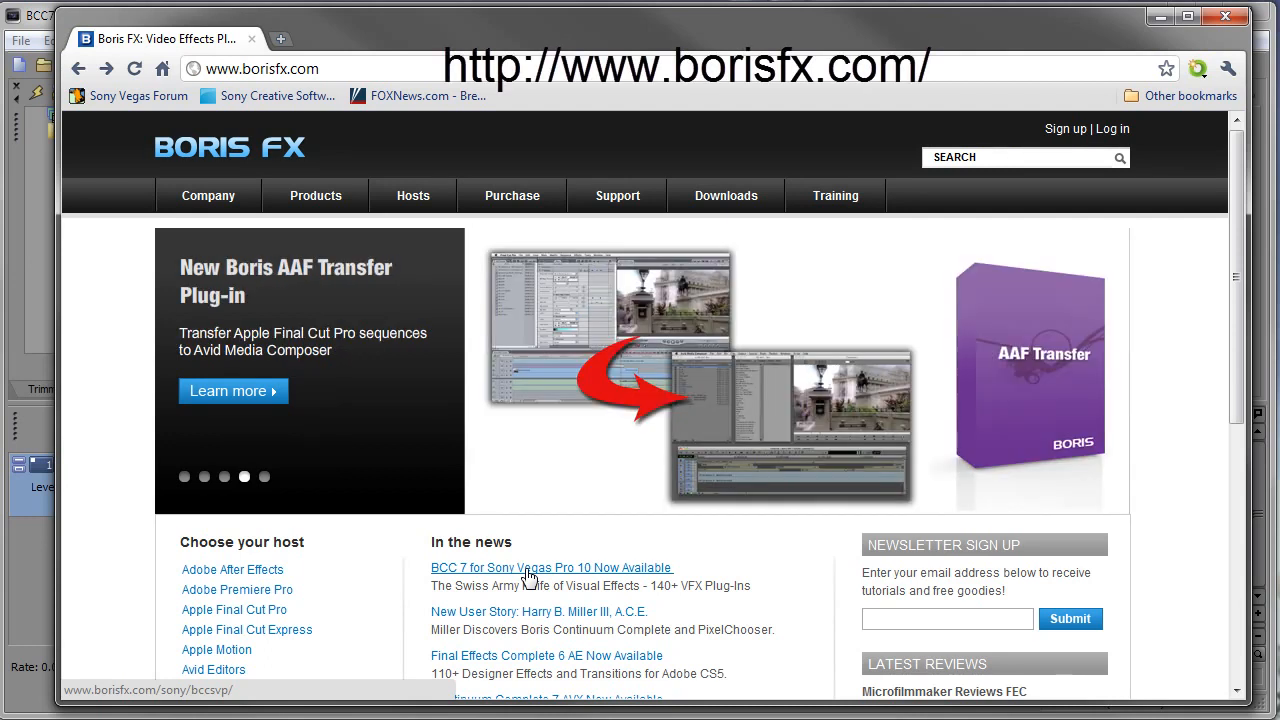
Open the news page about BCC 7 for Sony Vegas Pro 10, and switch back to Vegas Pro
click(528, 577)
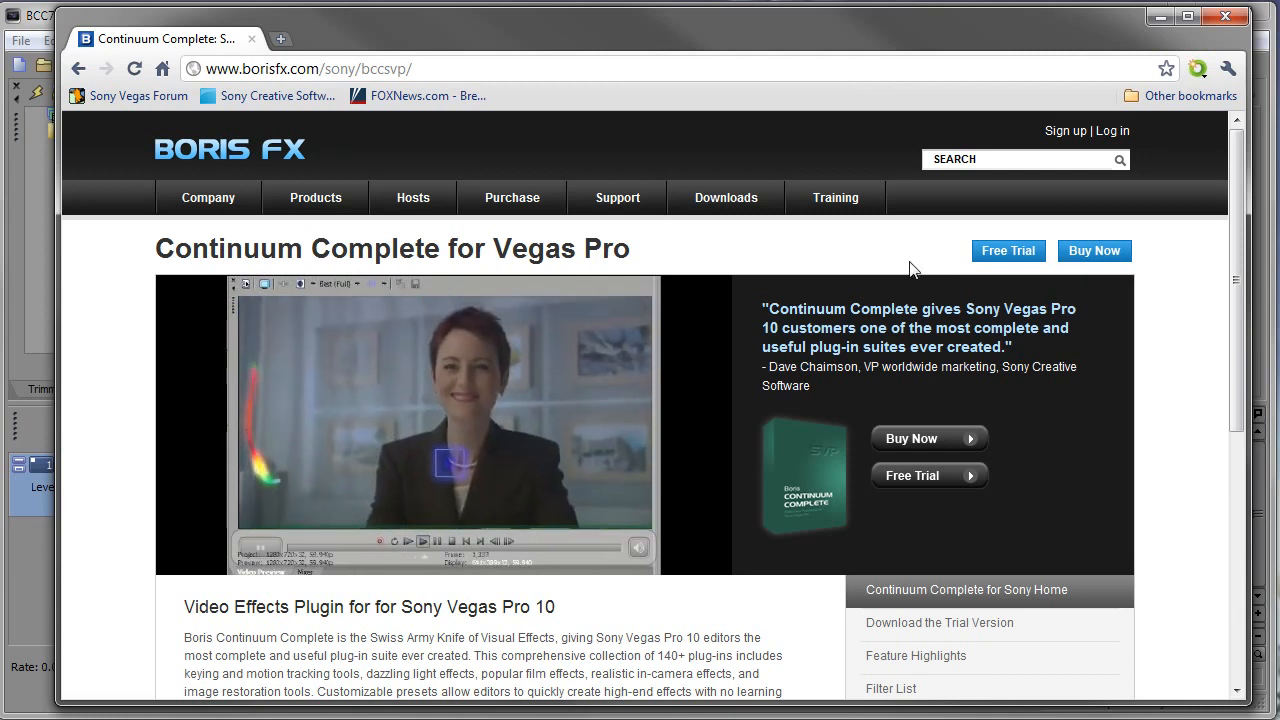
click(1160, 20)
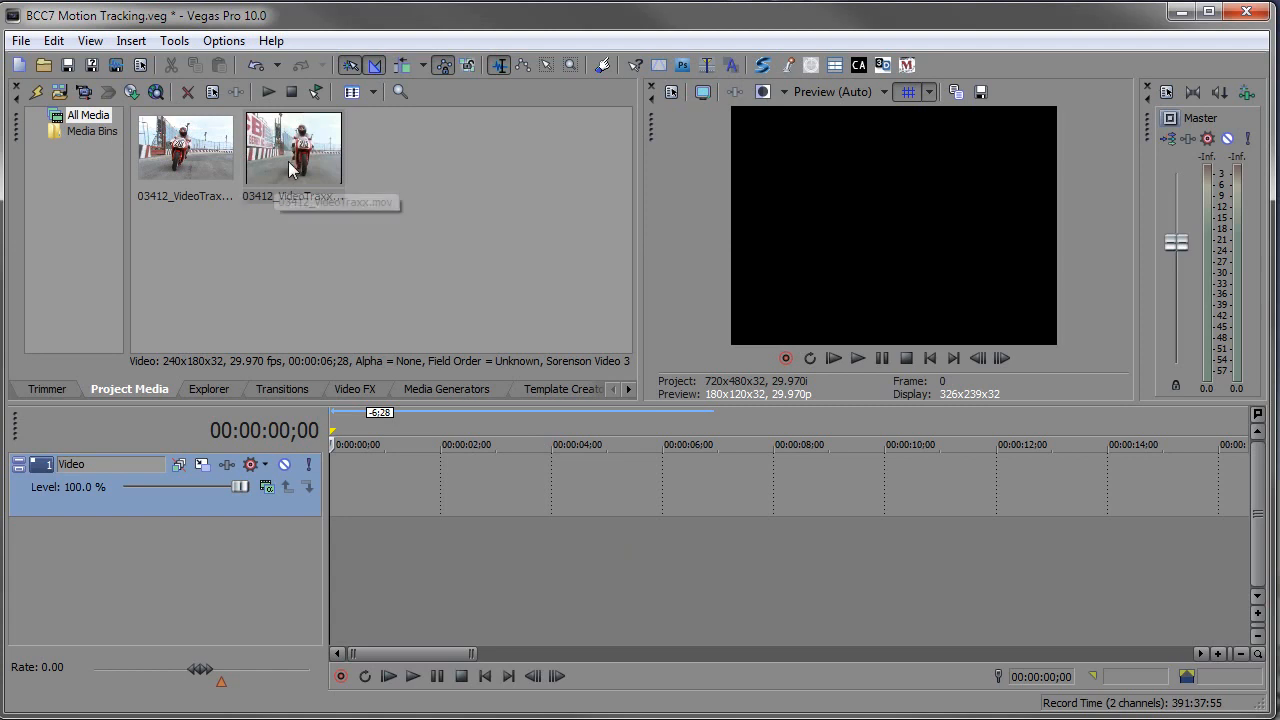
Place the second 03412_VideoTraxx.mov clip at the start of the video track, select its time range and preview it
drag(288, 161, 322, 480)
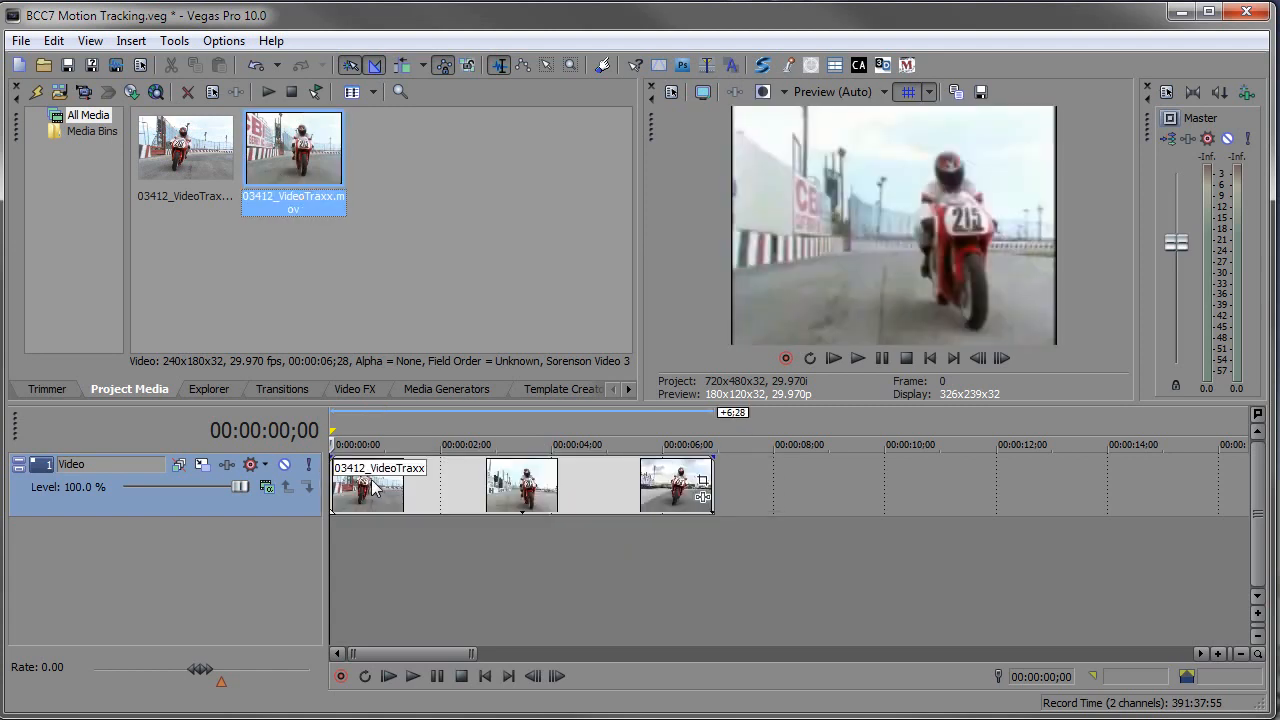
double_click(372, 484)
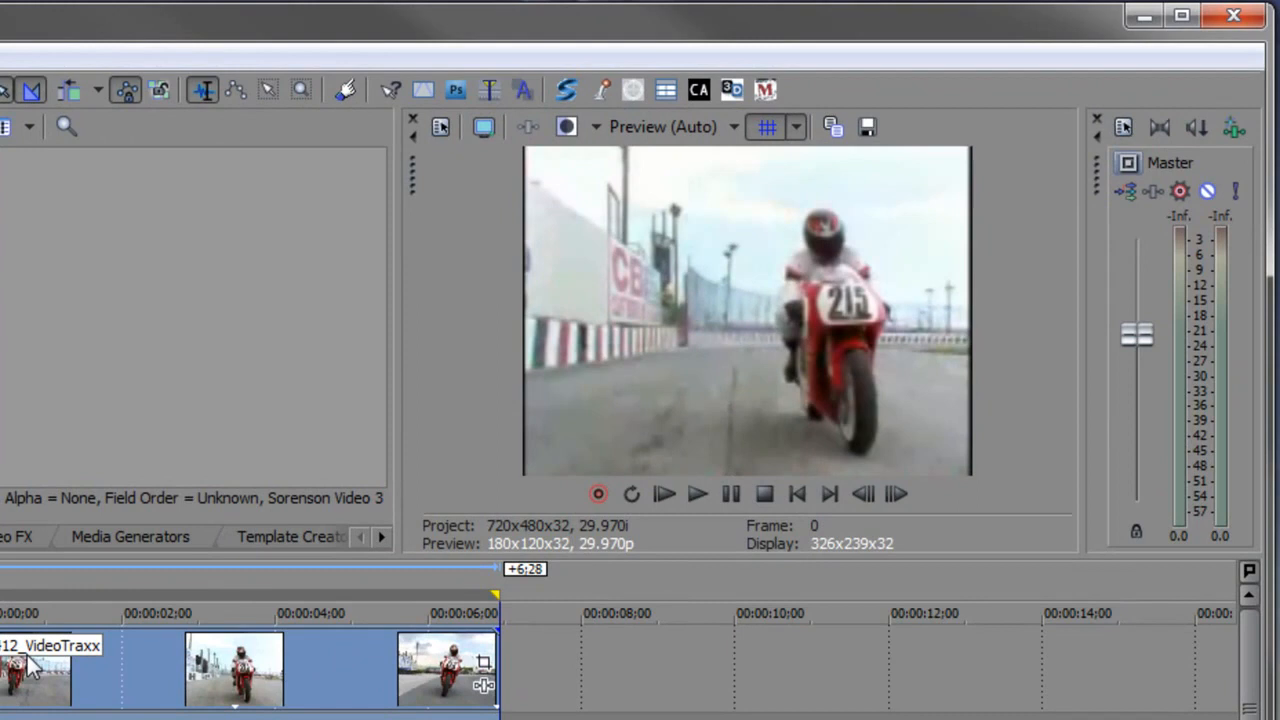
key(space)
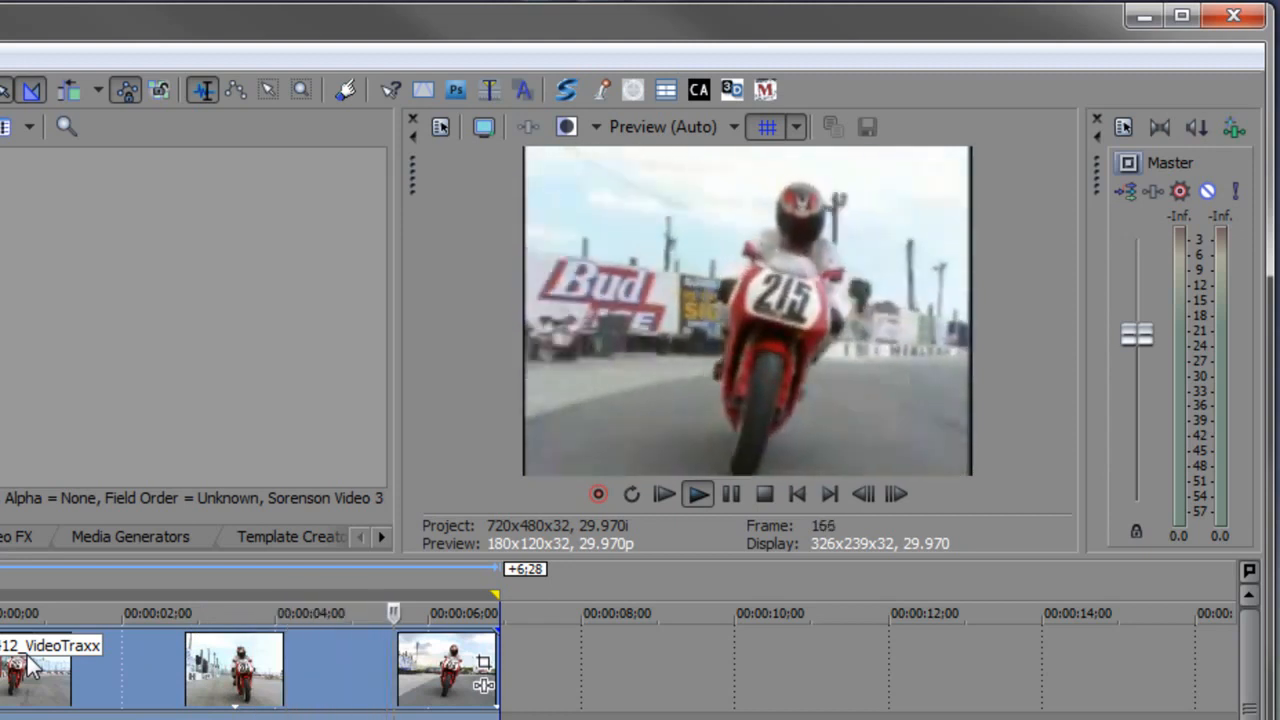
key(space)
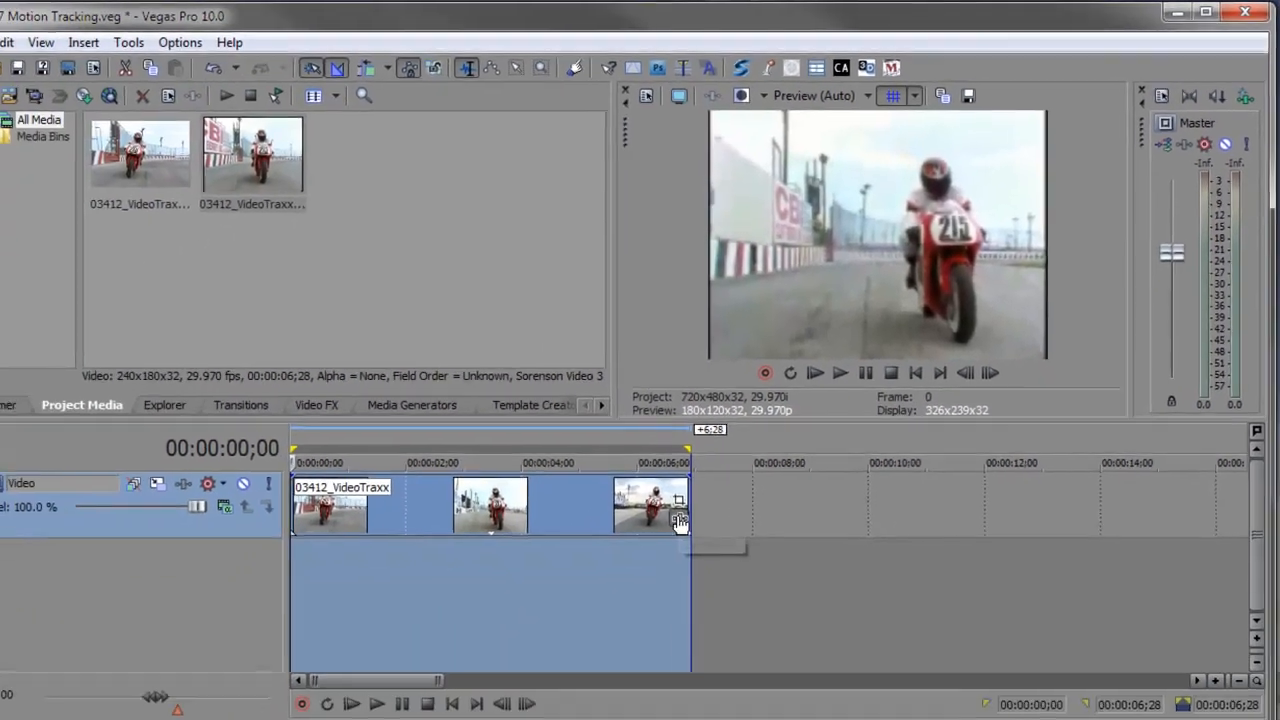
Add the BCC Sparks effect to the motorcycle clip and preview the default sparks
click(484, 686)
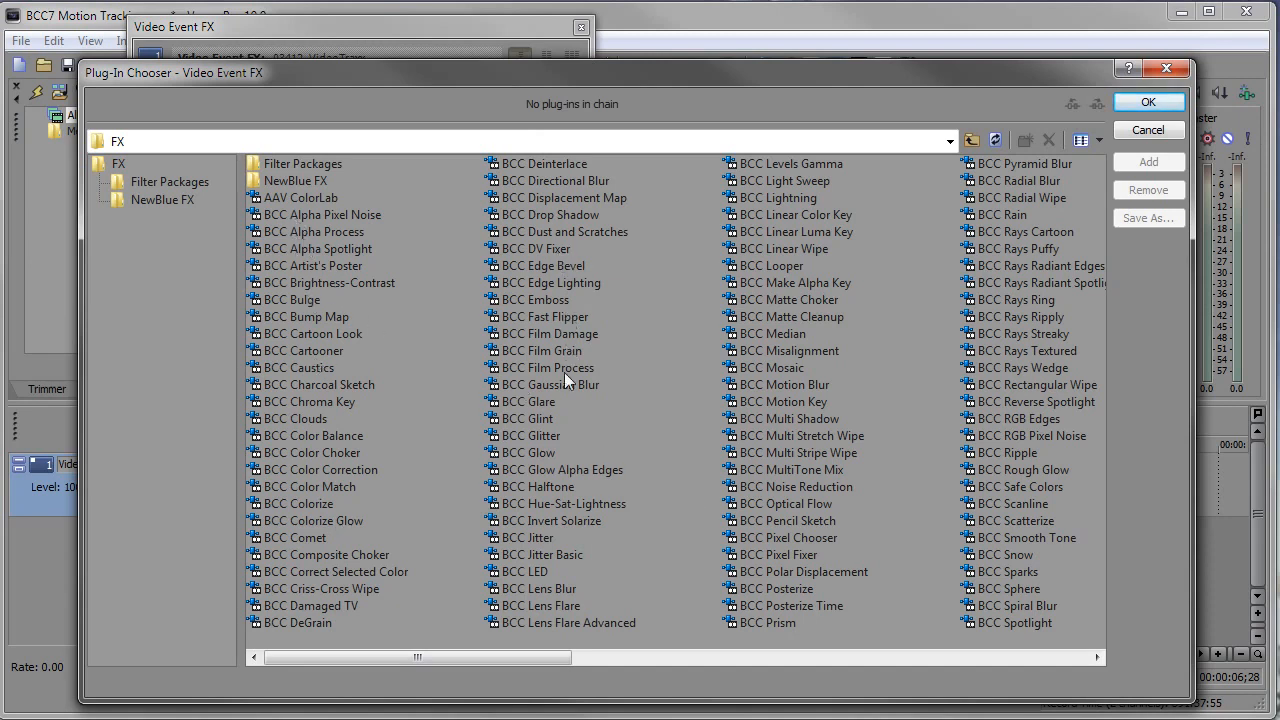
double_click(1001, 572)
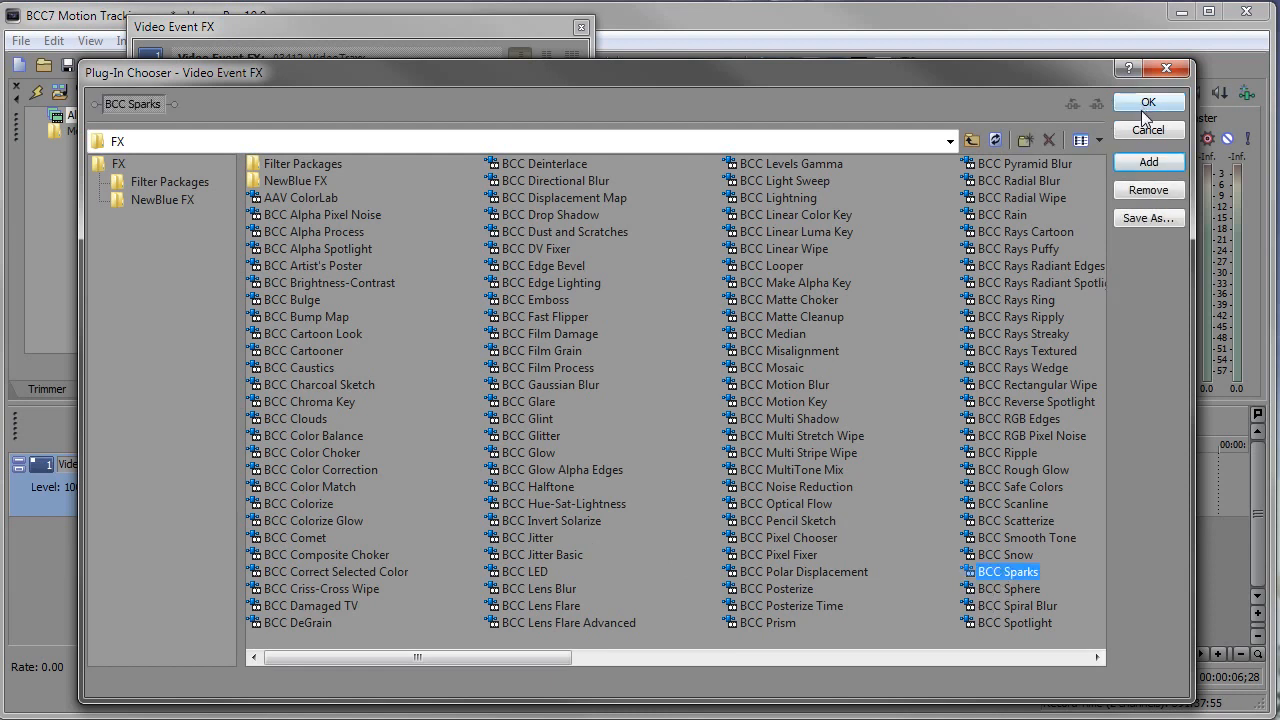
click(1146, 104)
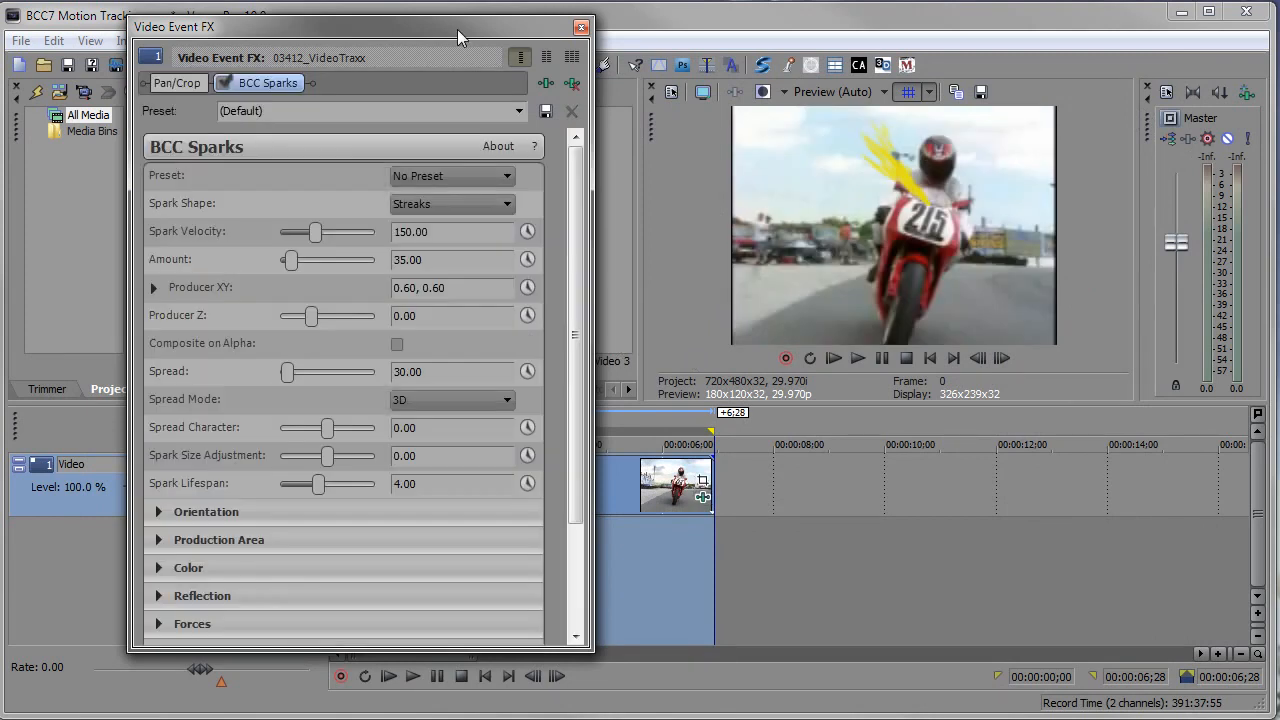
key(space)
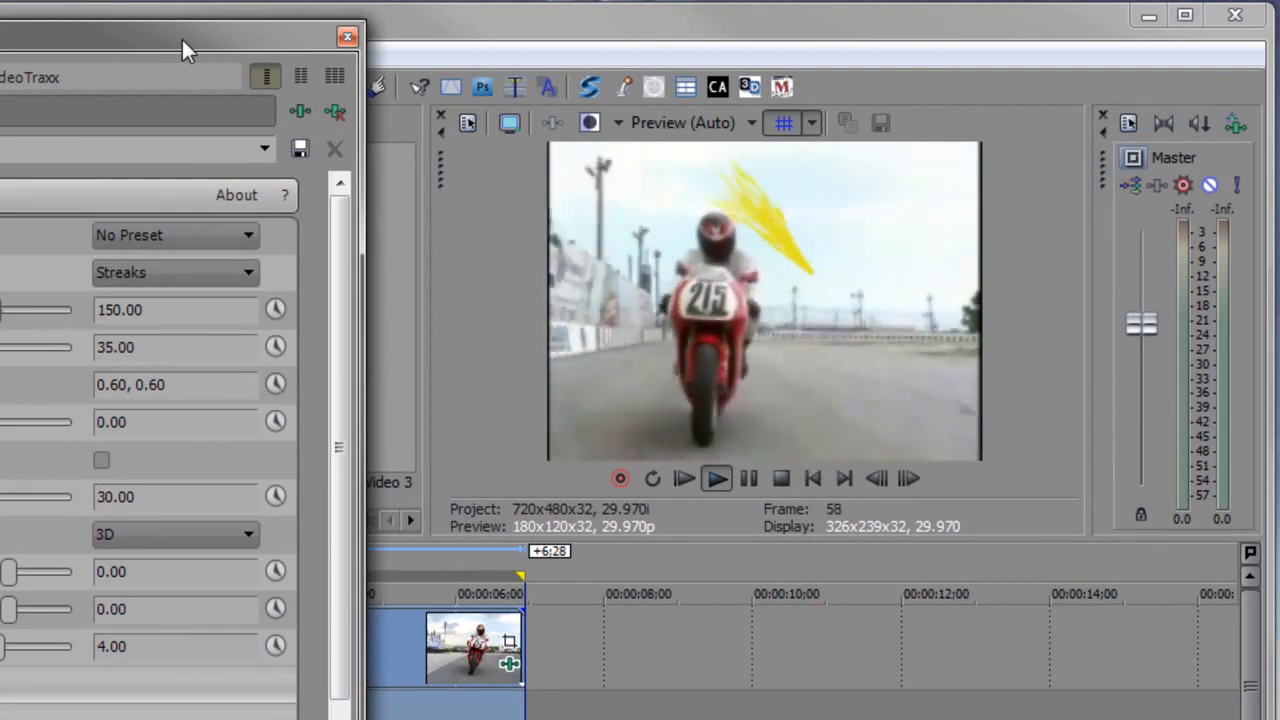
key(space)
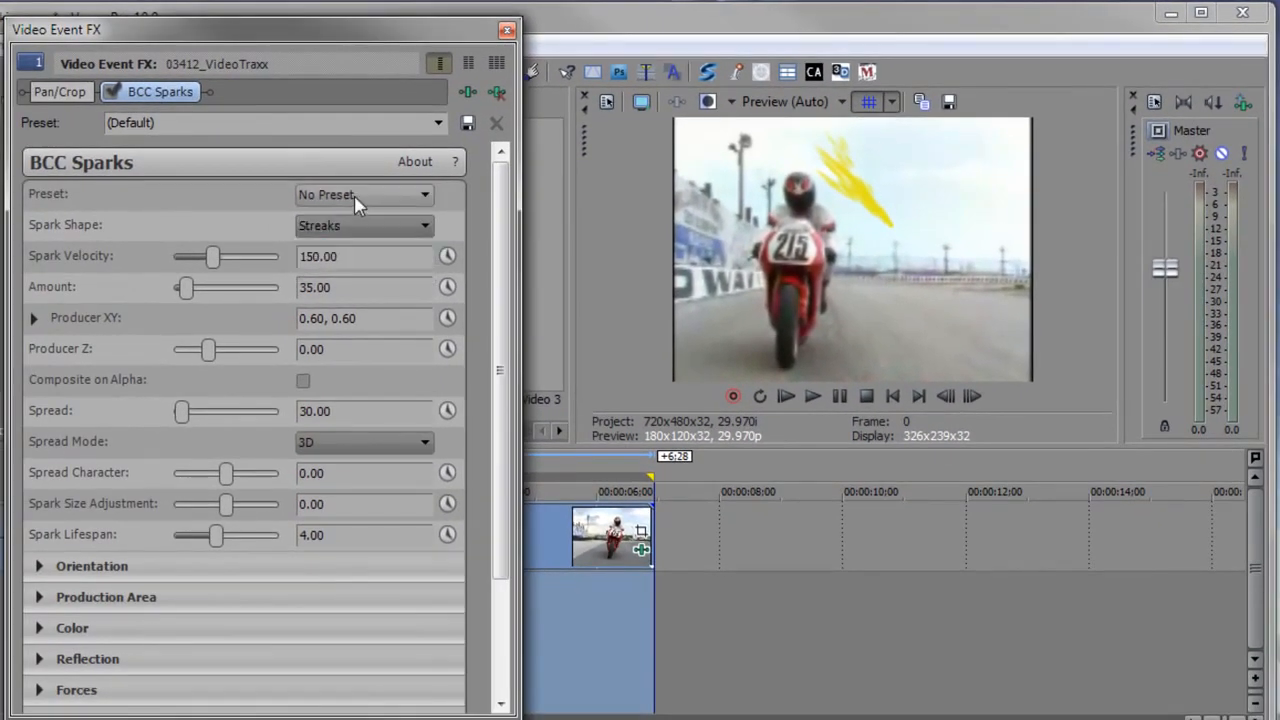
Apply the spaceTravel.bcp preset to the BCC Sparks effect and preview the clip
click(354, 194)
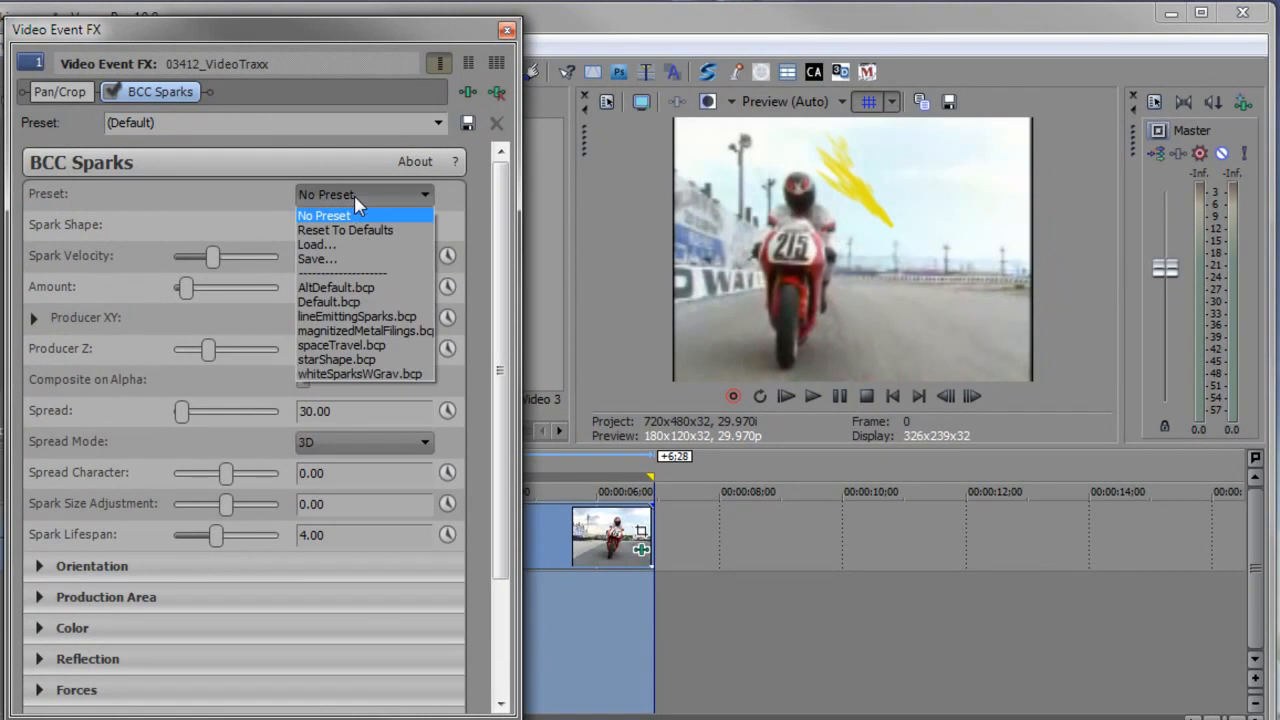
click(375, 346)
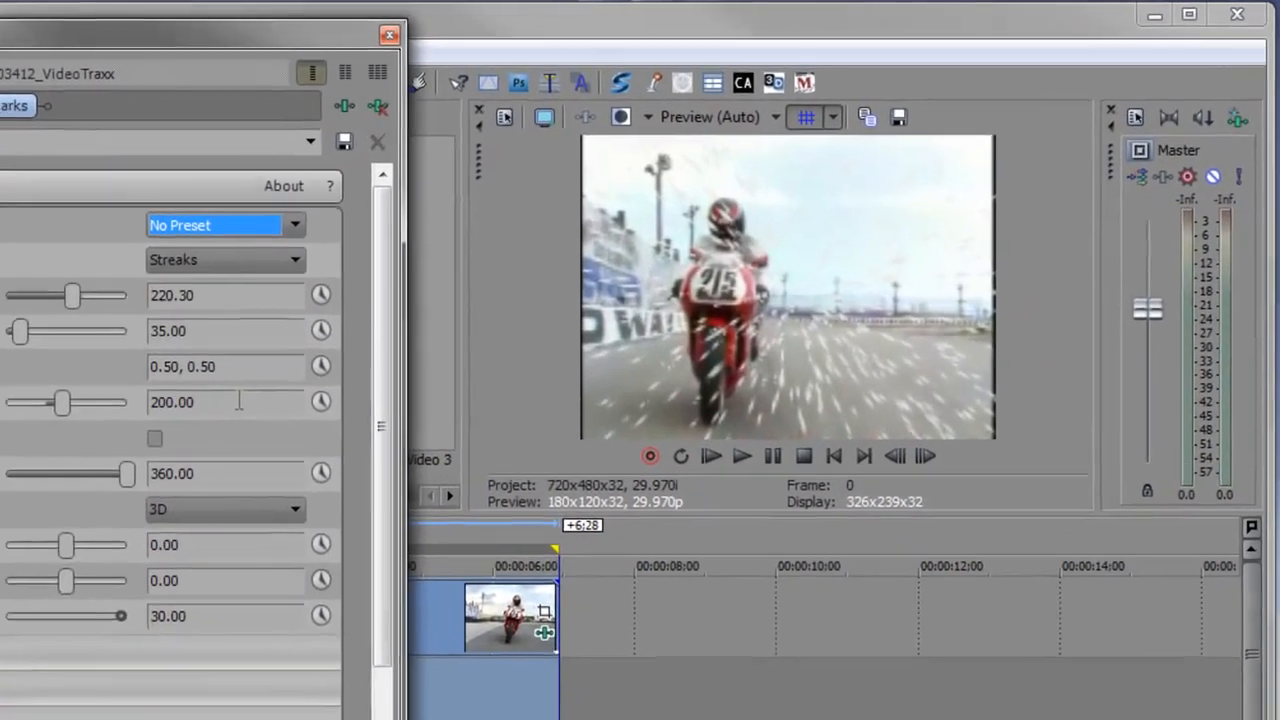
key(space)
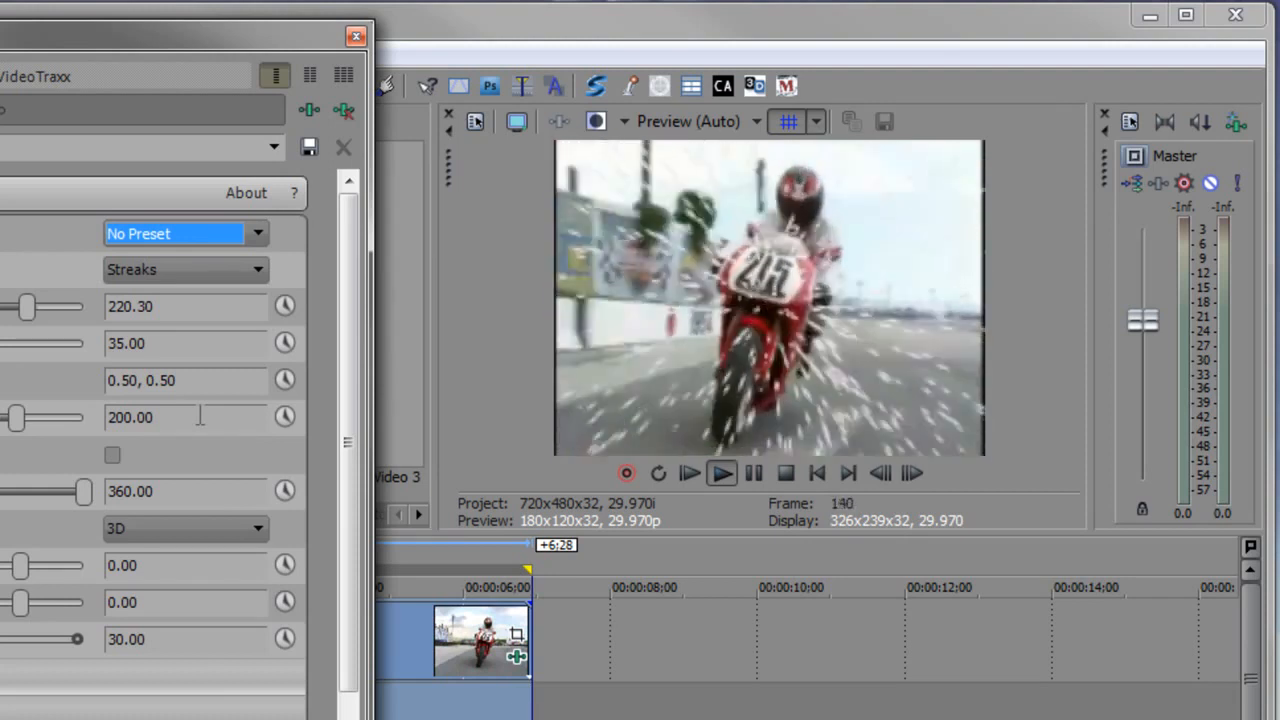
key(space)
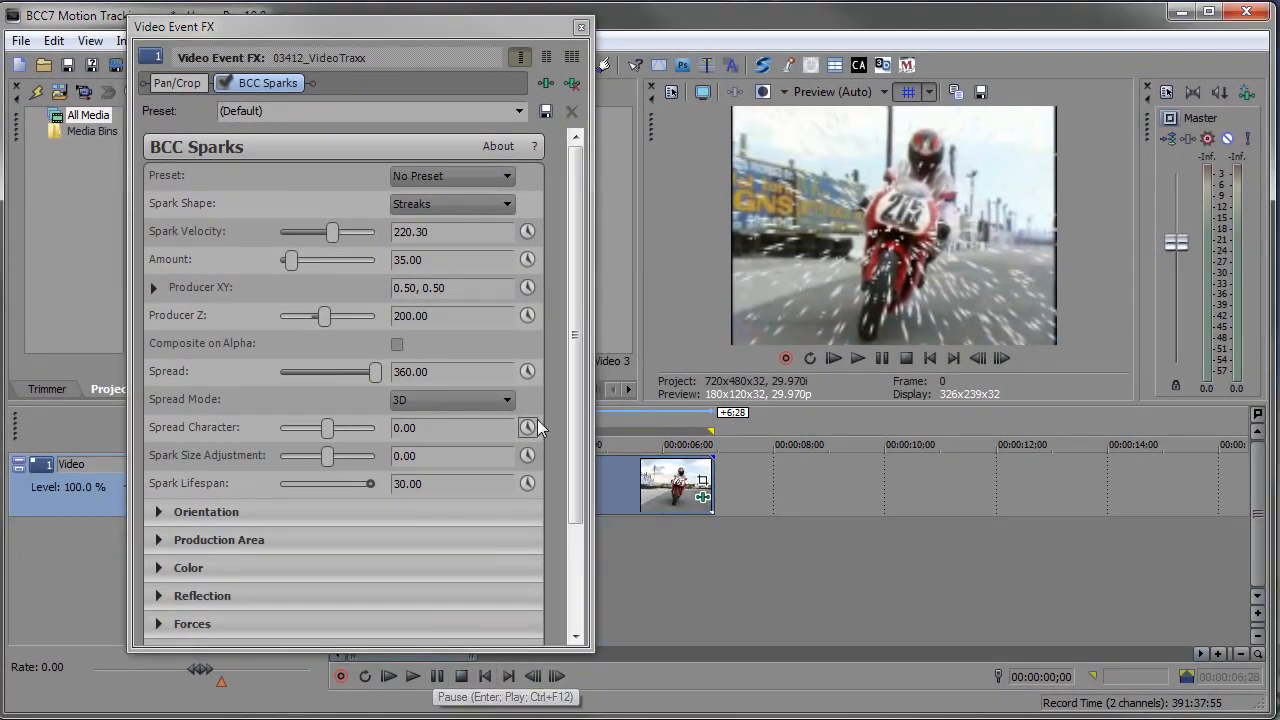
Enable Track On-the-Fly in the Motion Tracker settings and place the tracker center on the motorcycle's number plate at 0.52, 0.58
drag(575, 226, 574, 346)
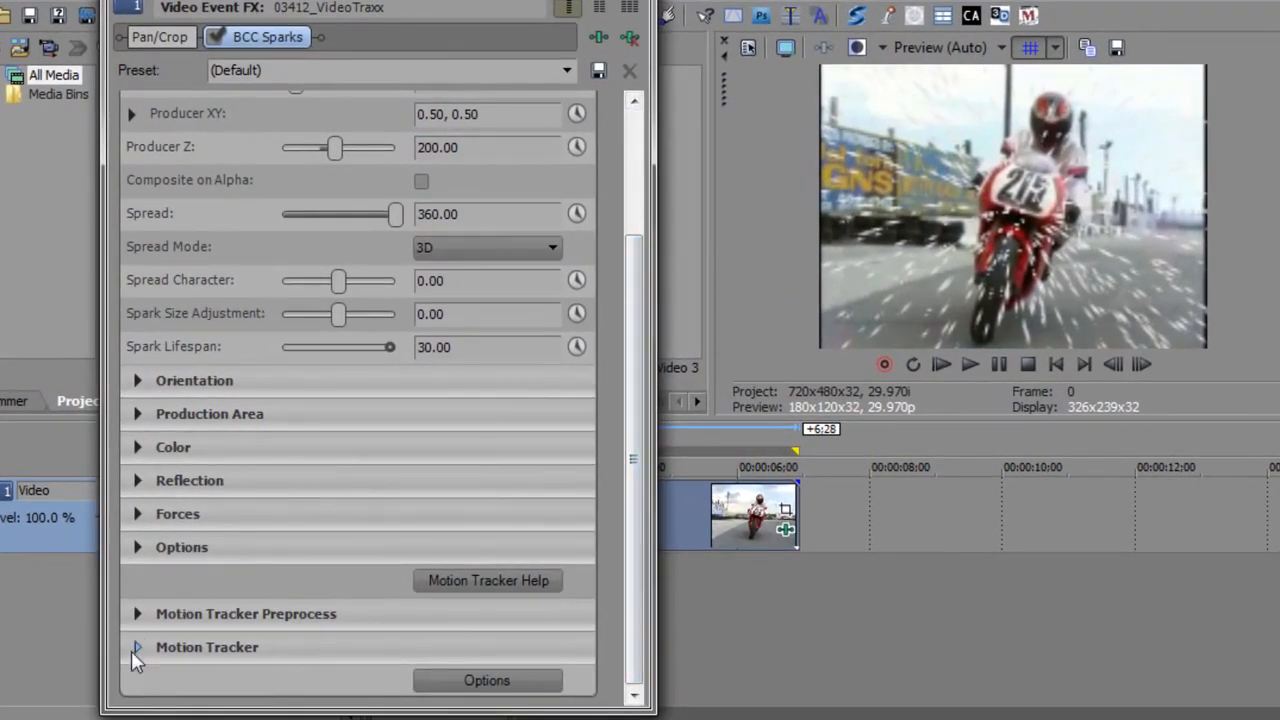
click(134, 652)
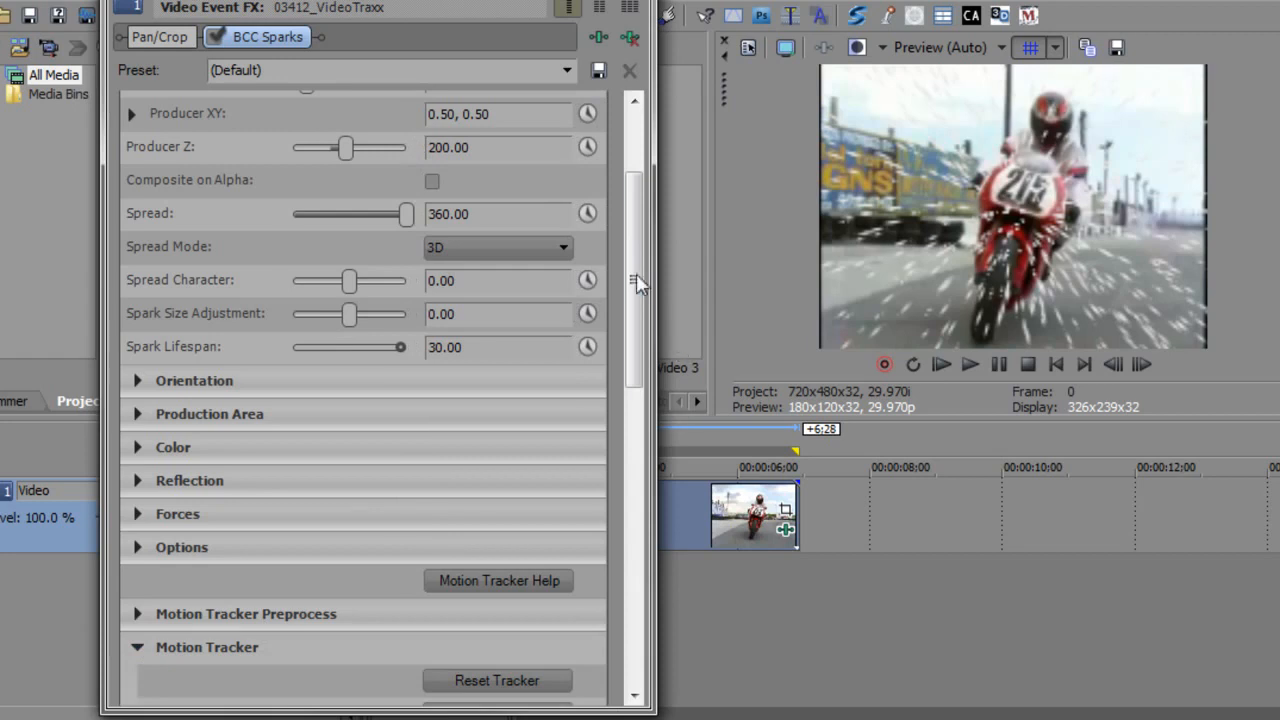
drag(638, 285, 645, 395)
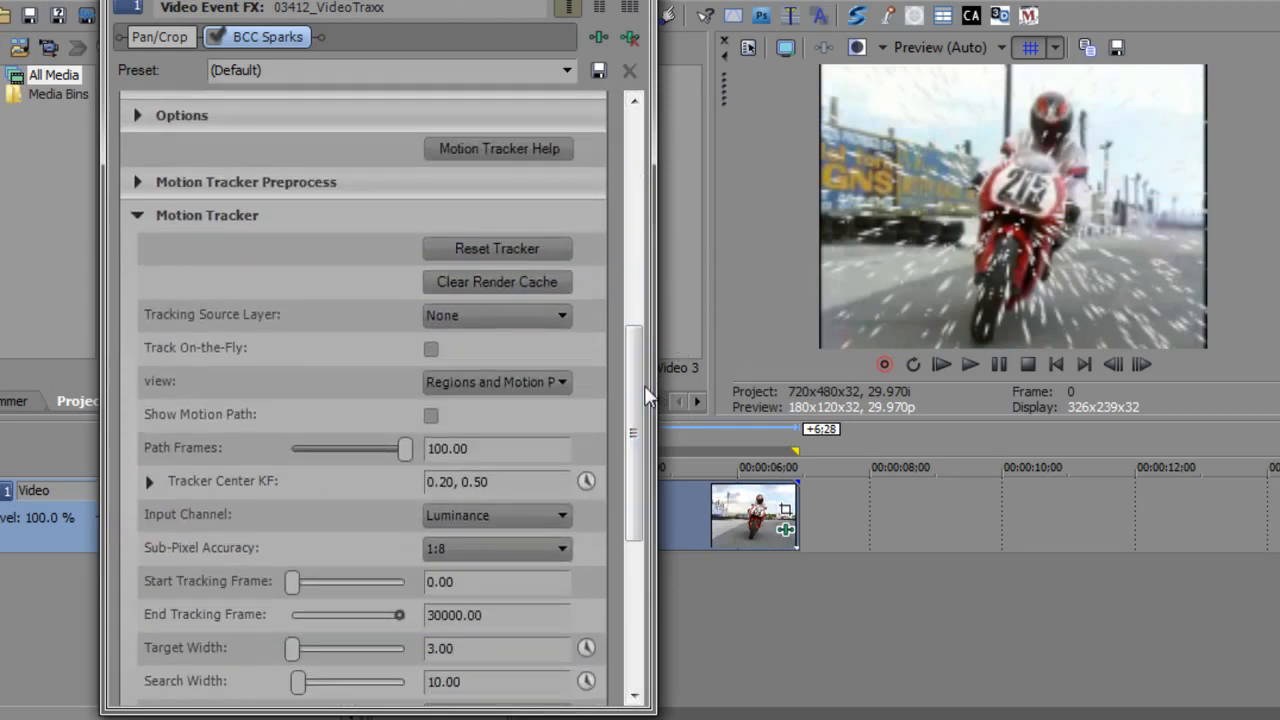
click(431, 350)
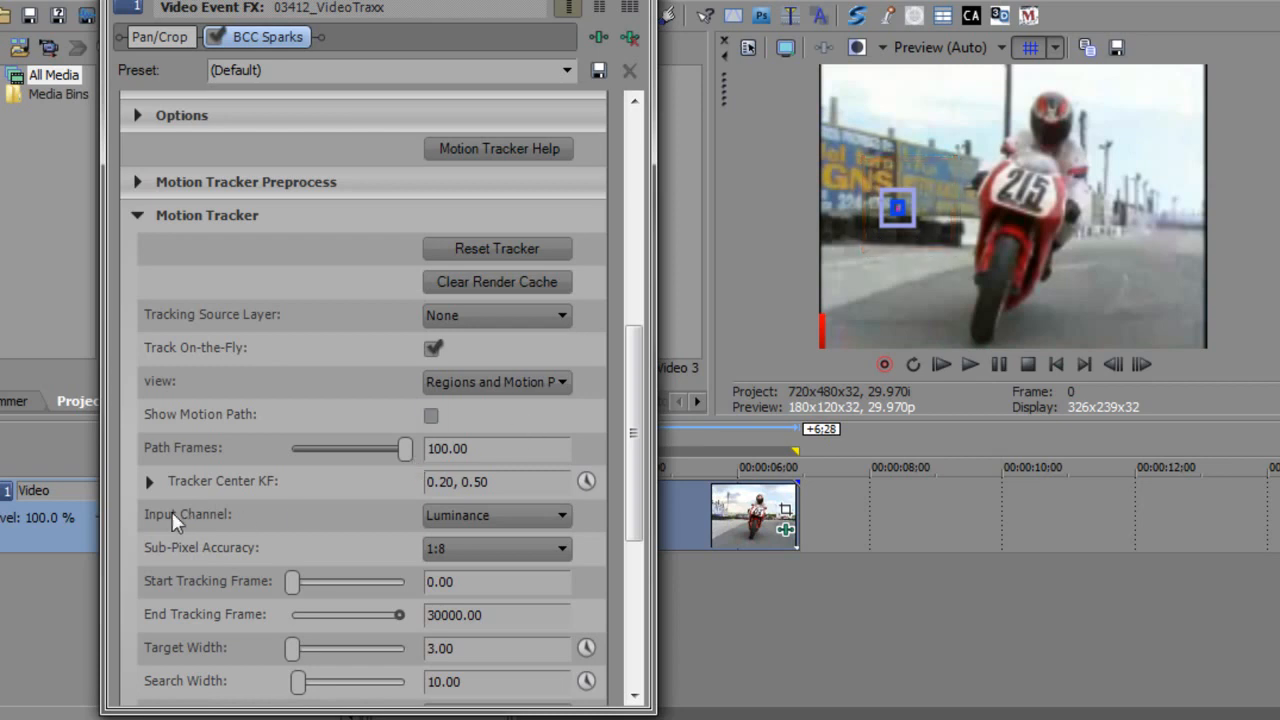
click(151, 482)
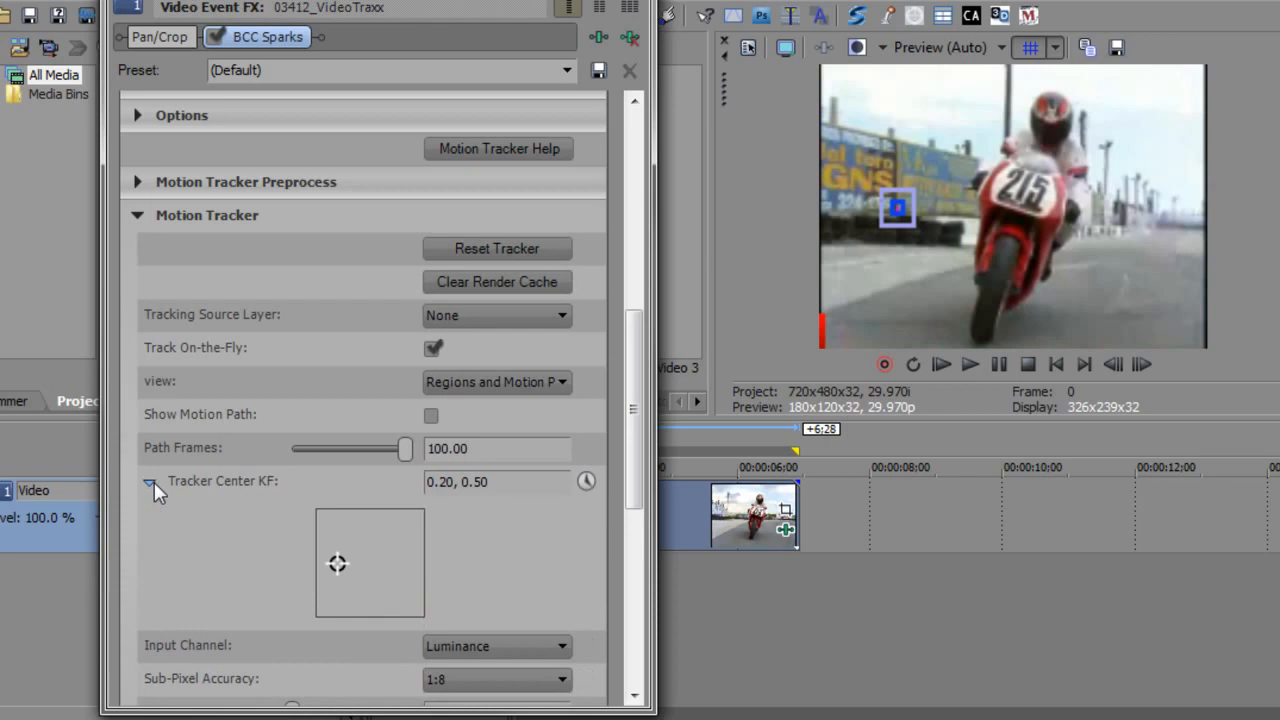
drag(336, 560, 373, 554)
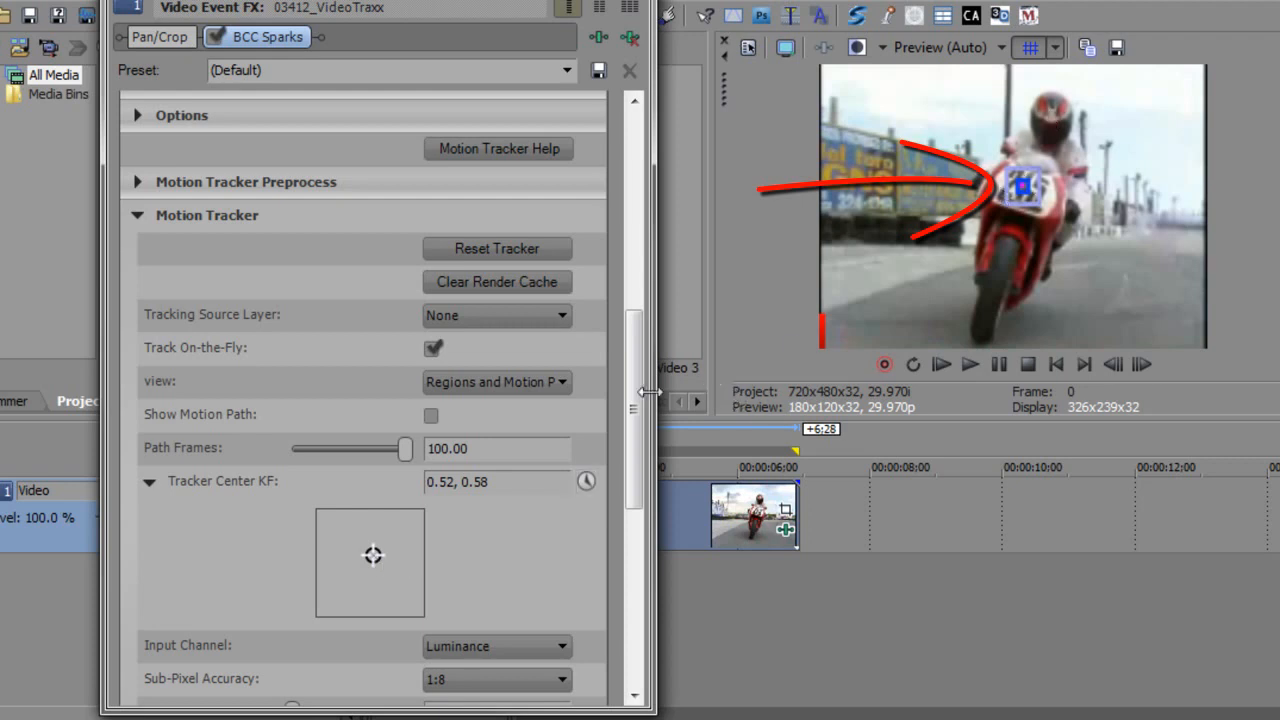
Set the tracker's search width to 37.00 and target width to 14.87, and play the clip from the start to track the motion
drag(634, 354, 630, 483)
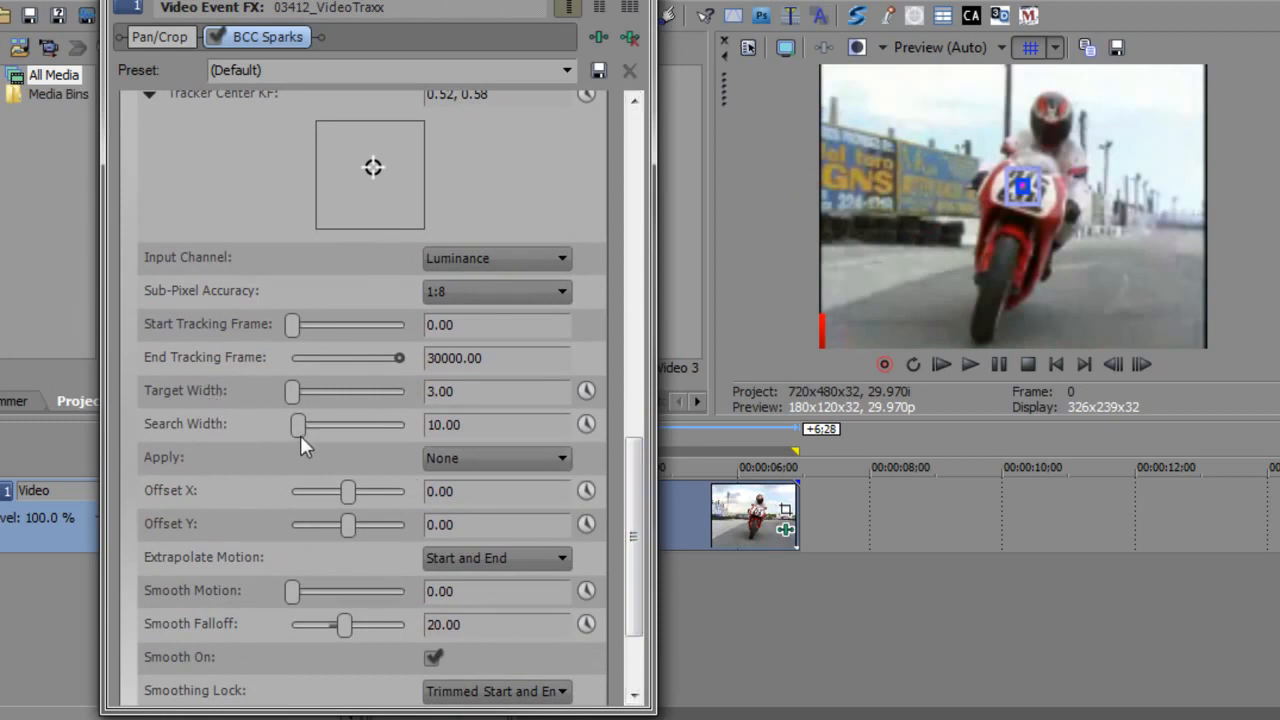
drag(301, 424, 320, 396)
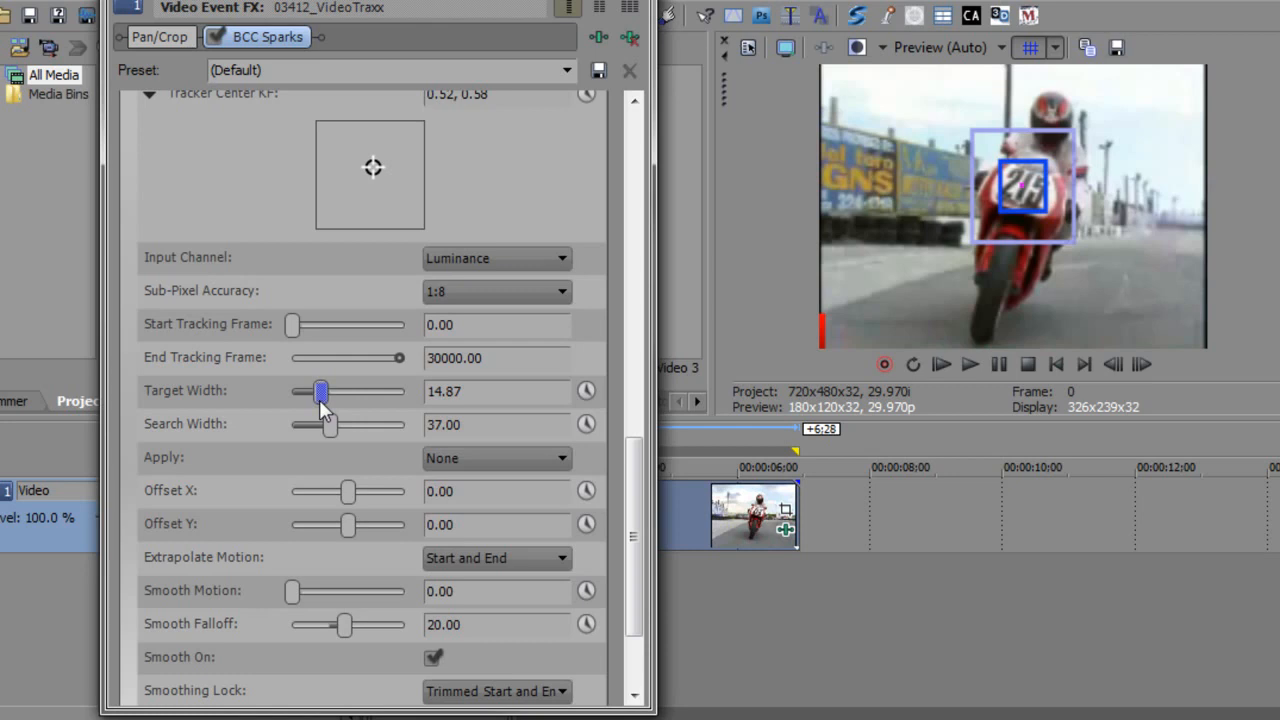
drag(320, 399, 320, 399)
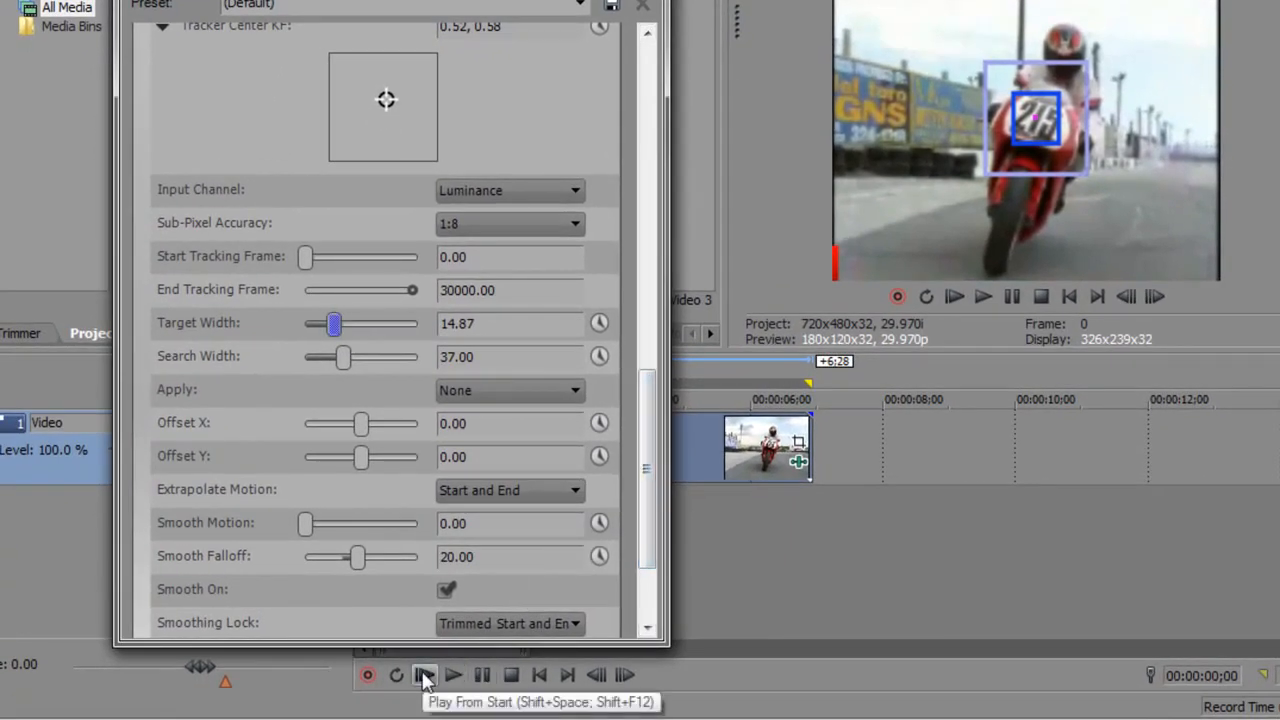
click(424, 676)
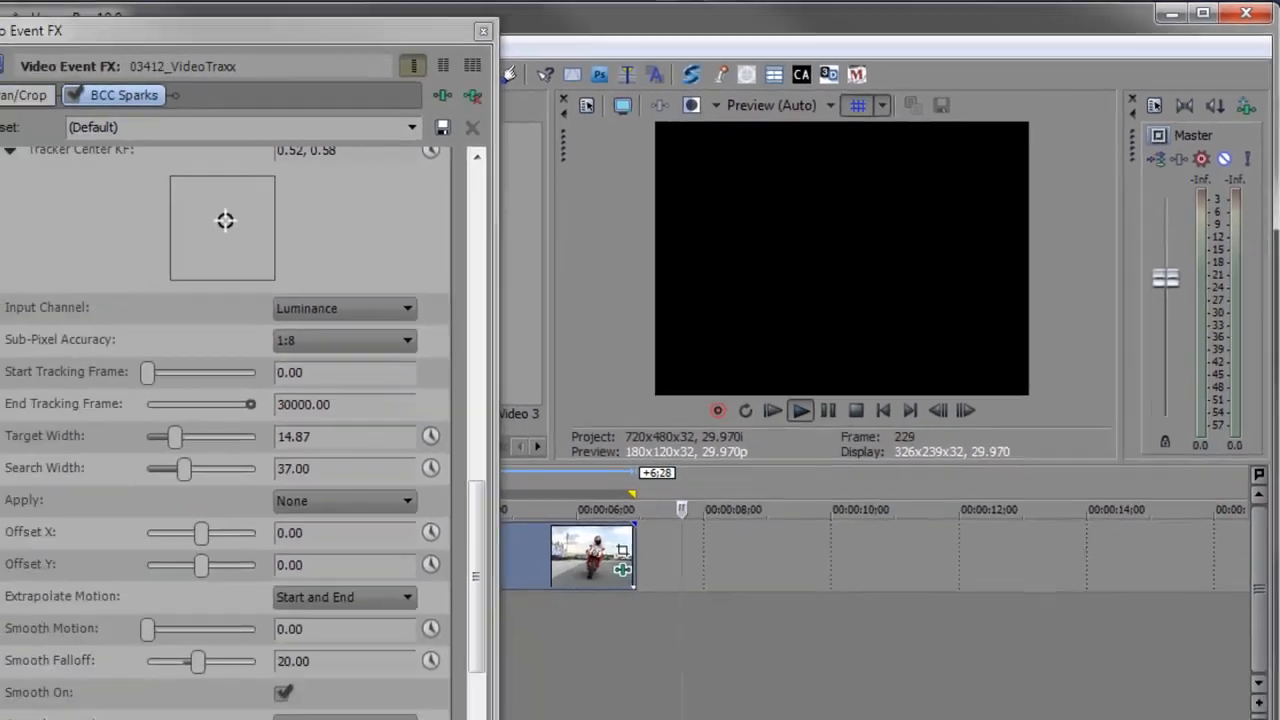
click(425, 711)
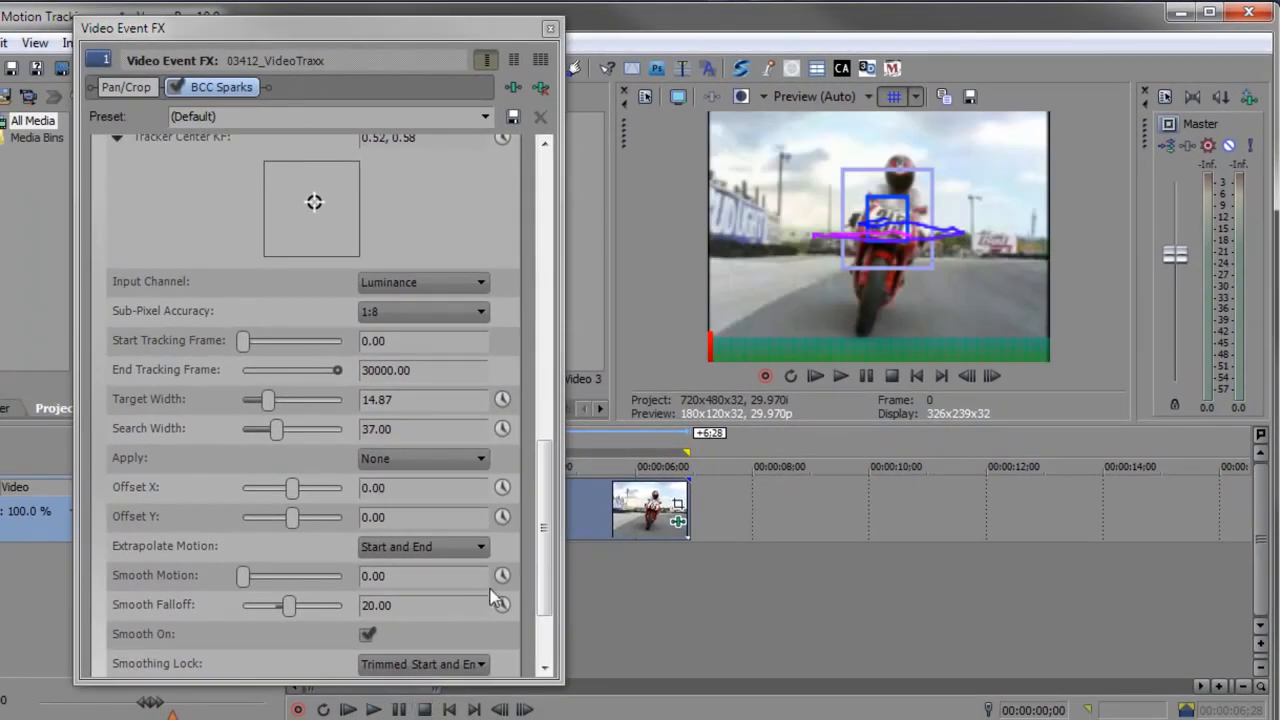
Disable Track On-the-Fly, apply the tracking data to Producer XY, and preview the sparks following the motorcycle
scroll(540, 522, up, 5)
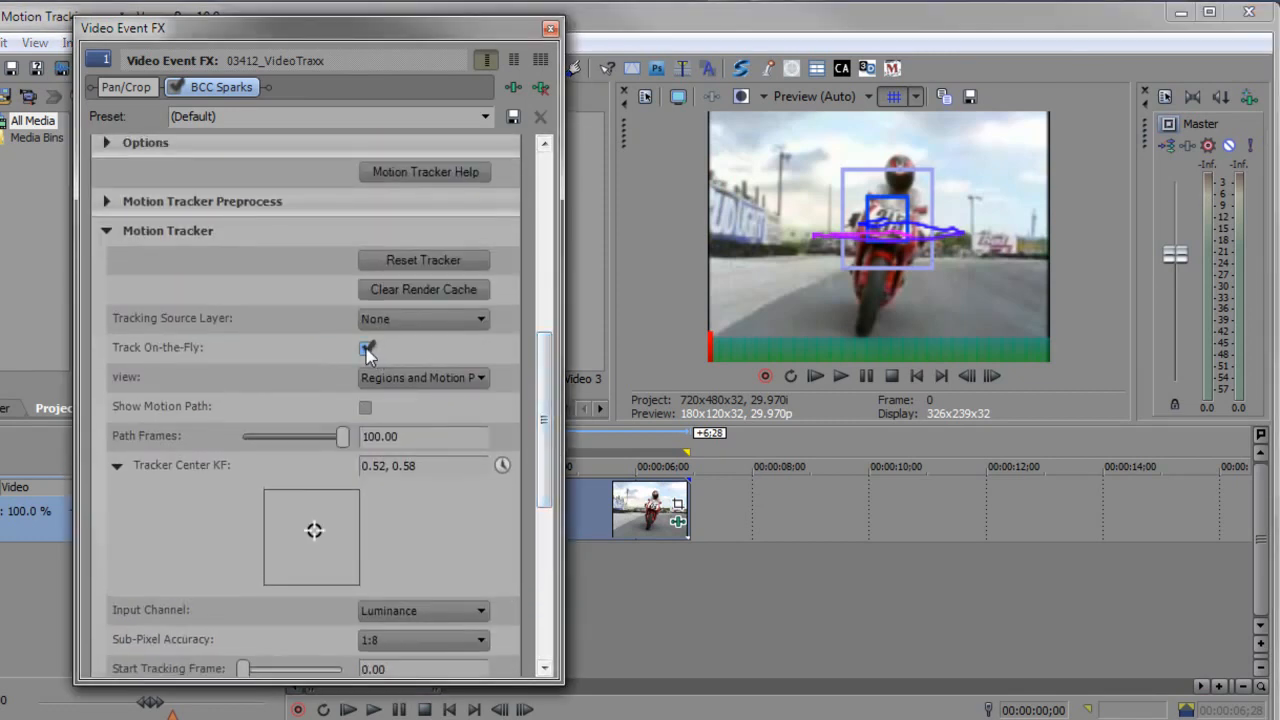
click(370, 349)
drag(546, 370, 546, 515)
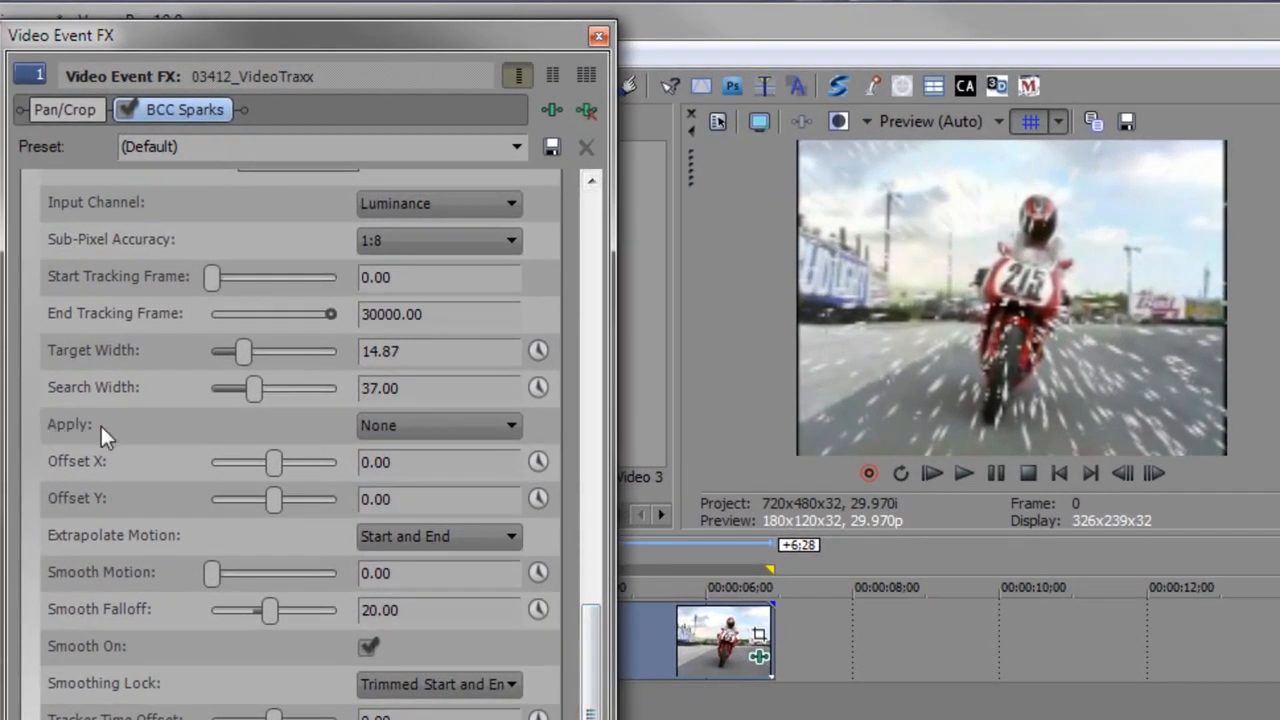
click(473, 426)
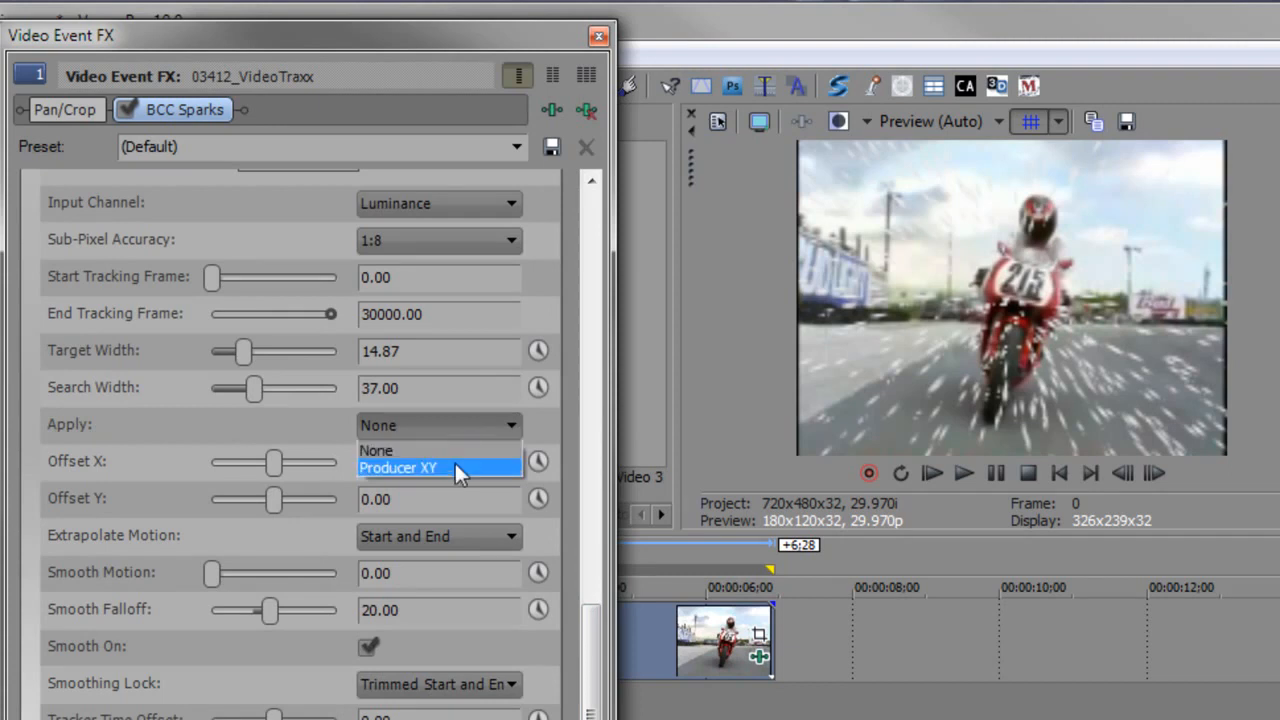
click(454, 464)
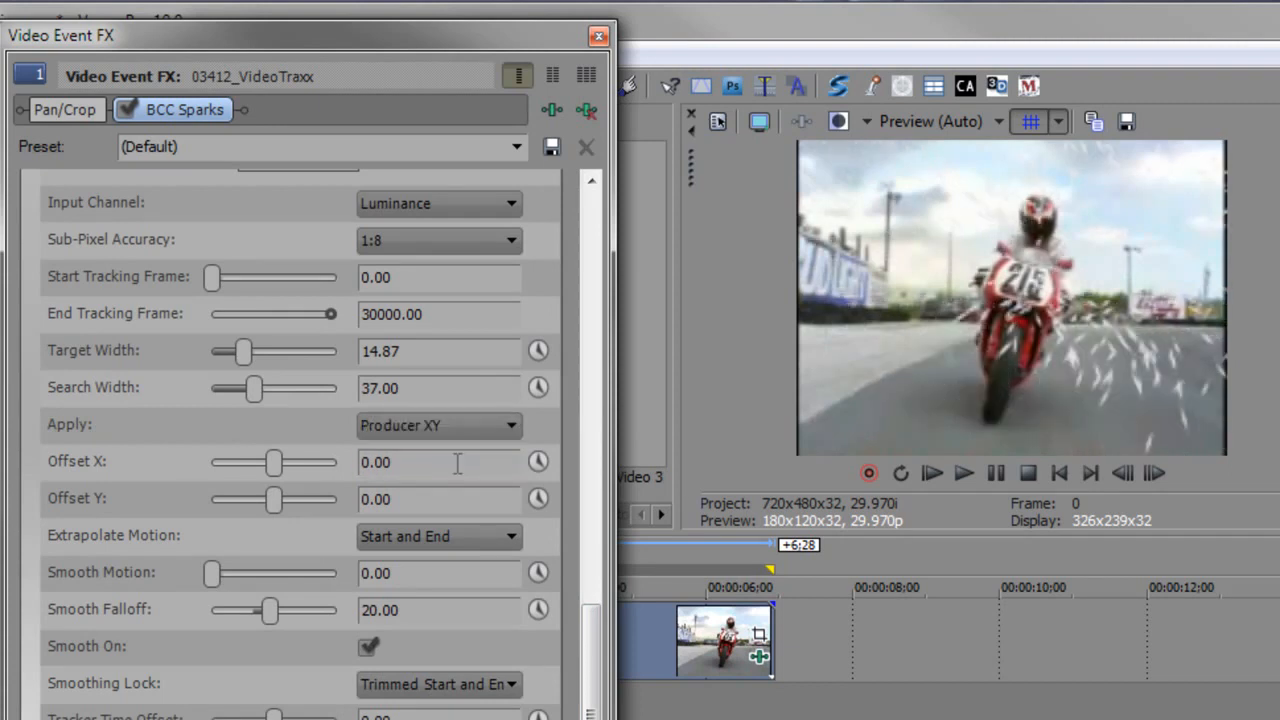
key(space)
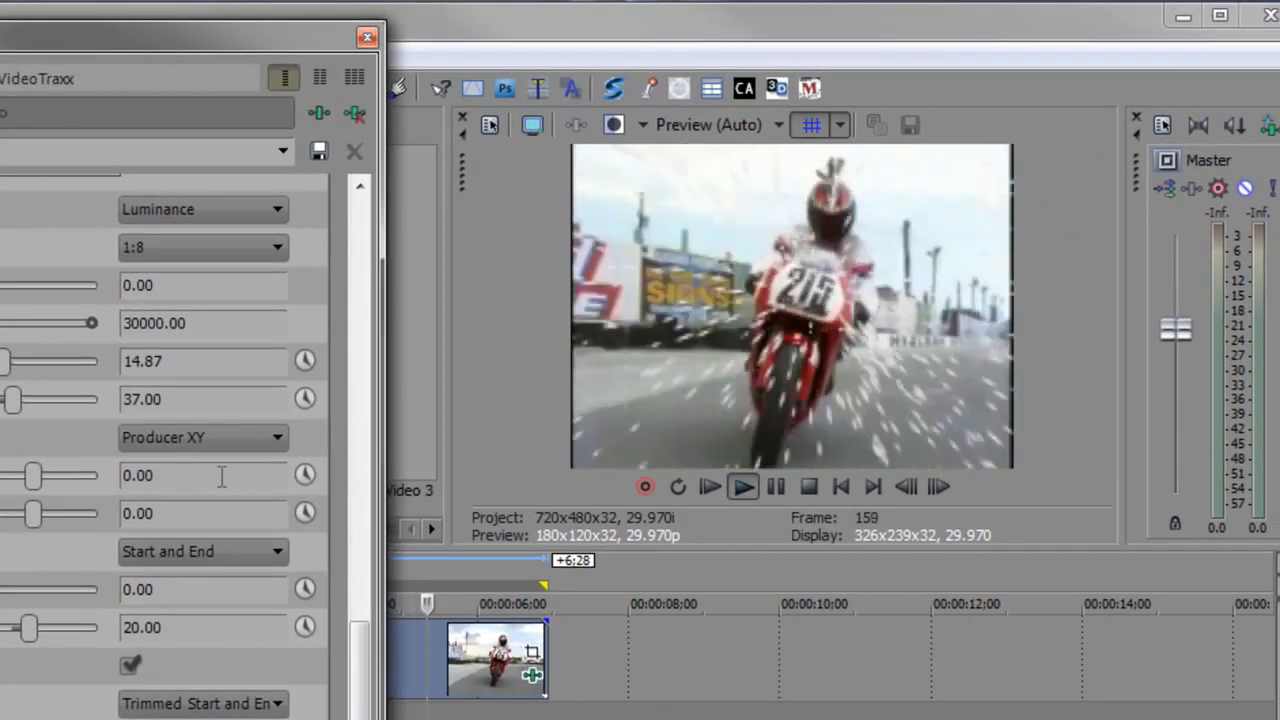
key(space)
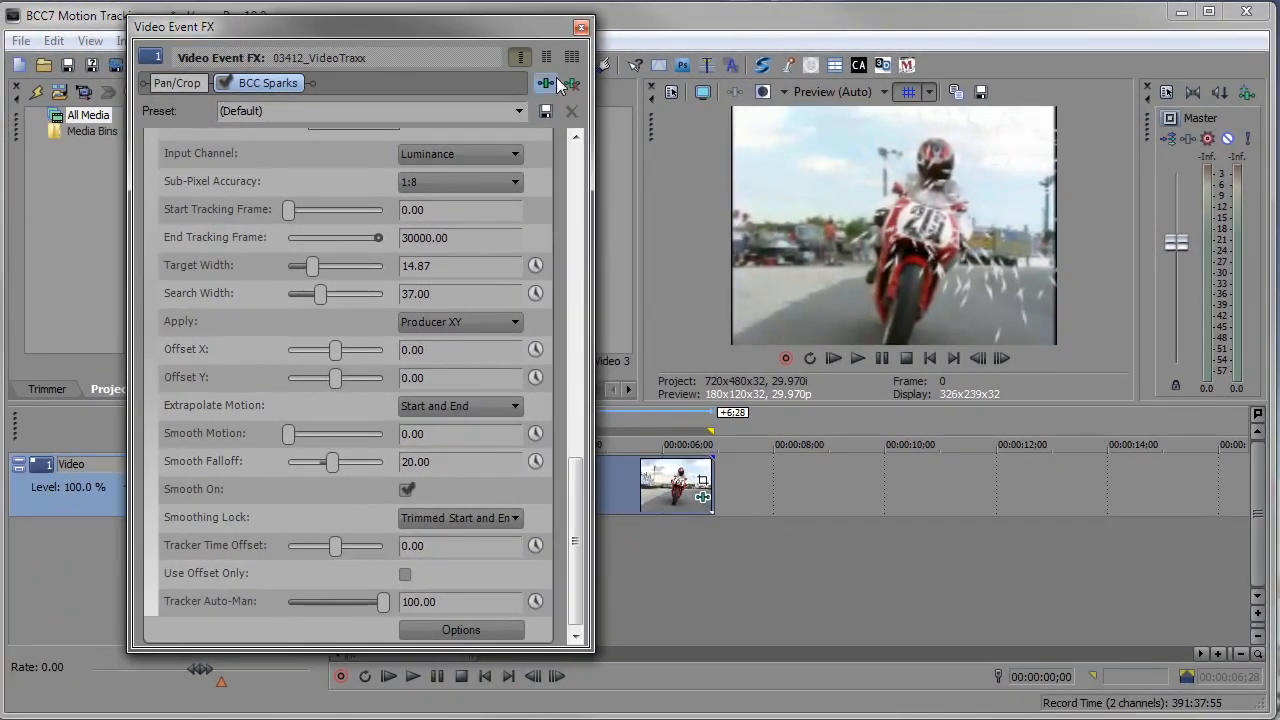
Close and reopen the clip's event effects, and remove BCC Sparks from the chain
click(581, 27)
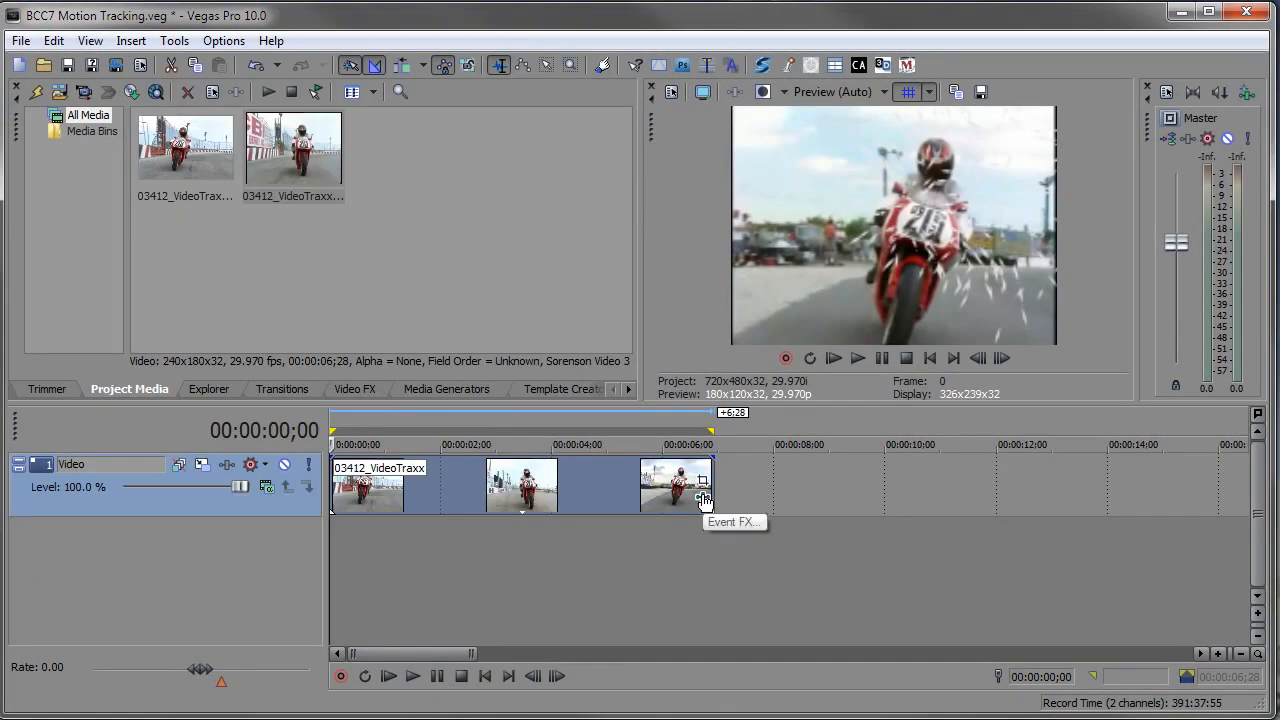
click(704, 500)
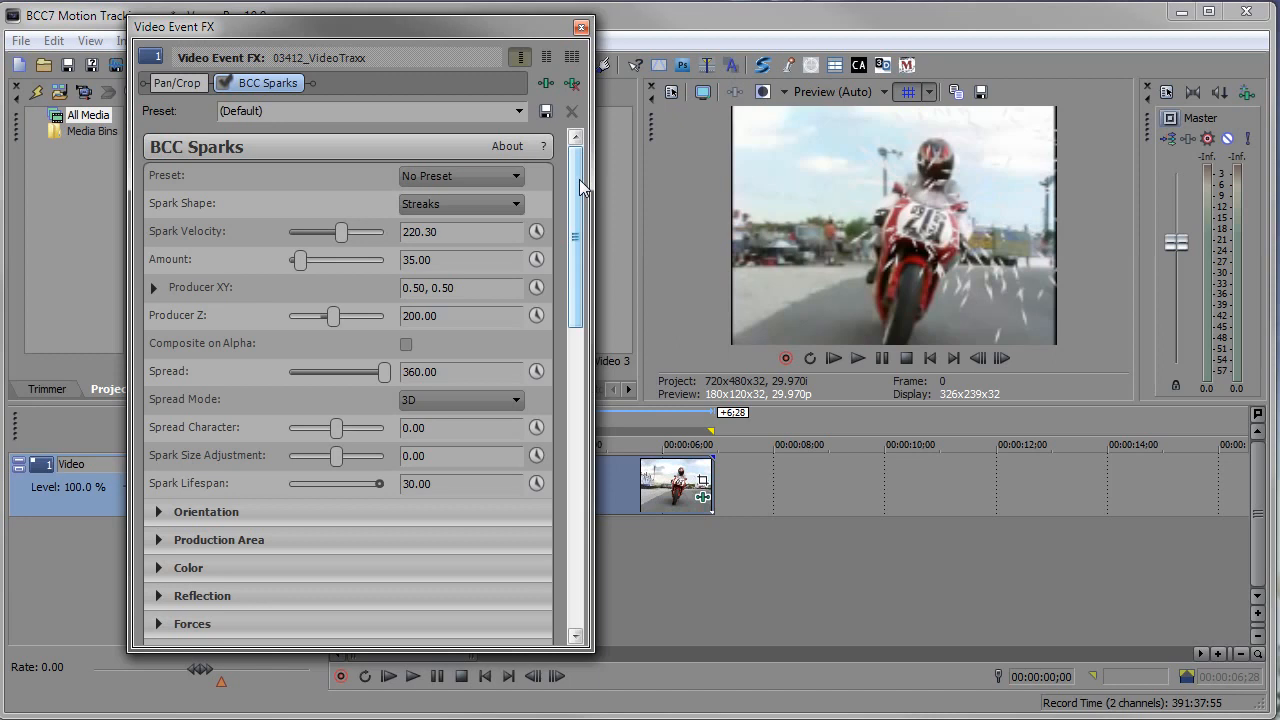
click(571, 87)
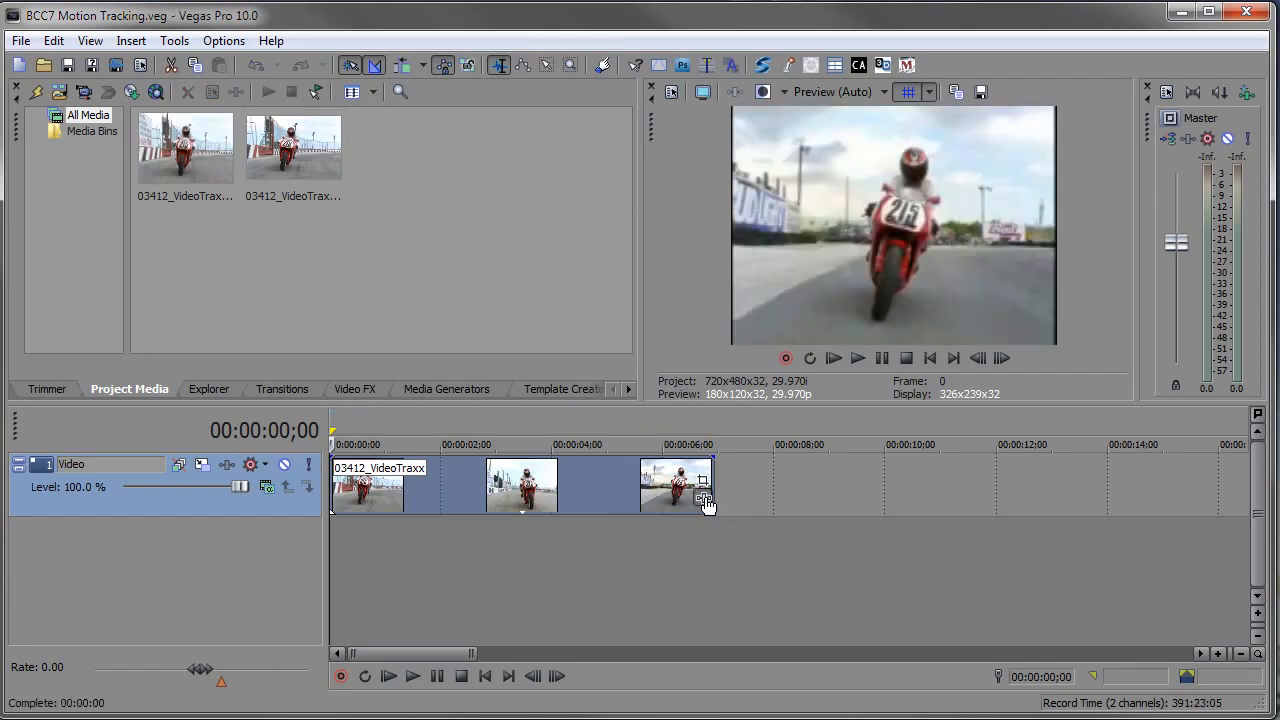
Add BCC Pyramid Blur to the clip and enable Track On-the-Fly in its Motion Tracker settings
click(704, 499)
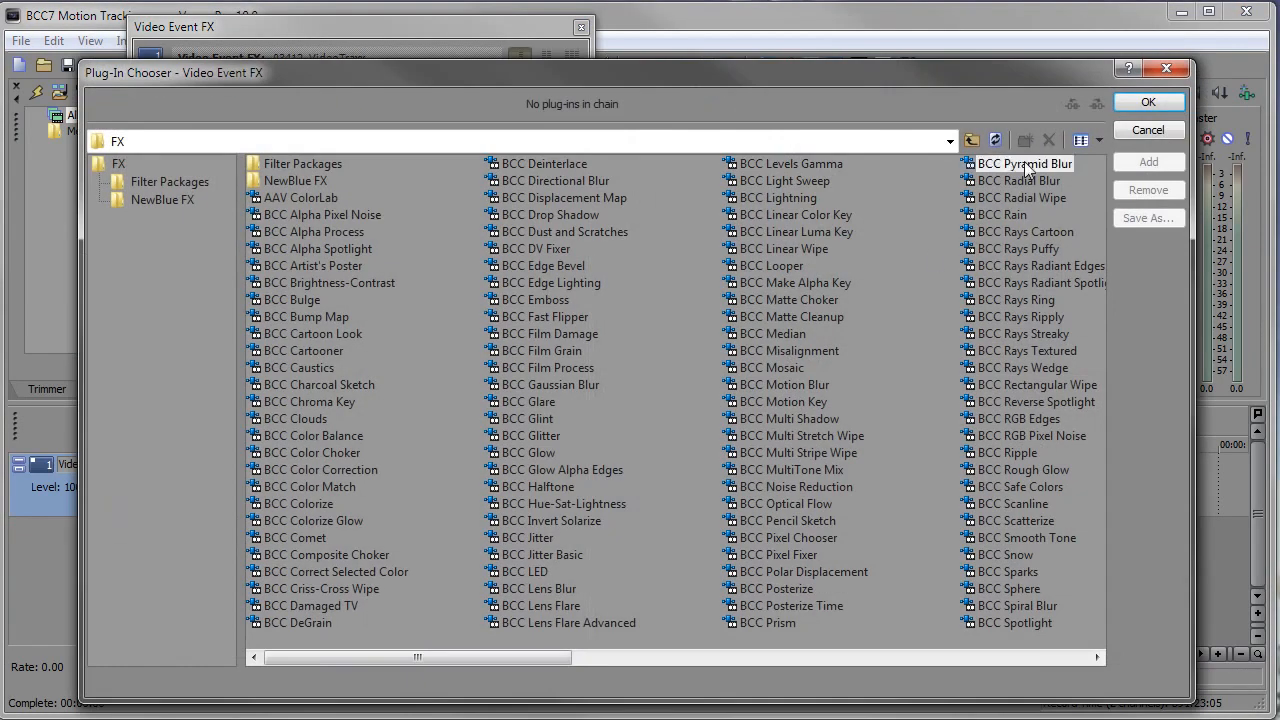
double_click(1027, 165)
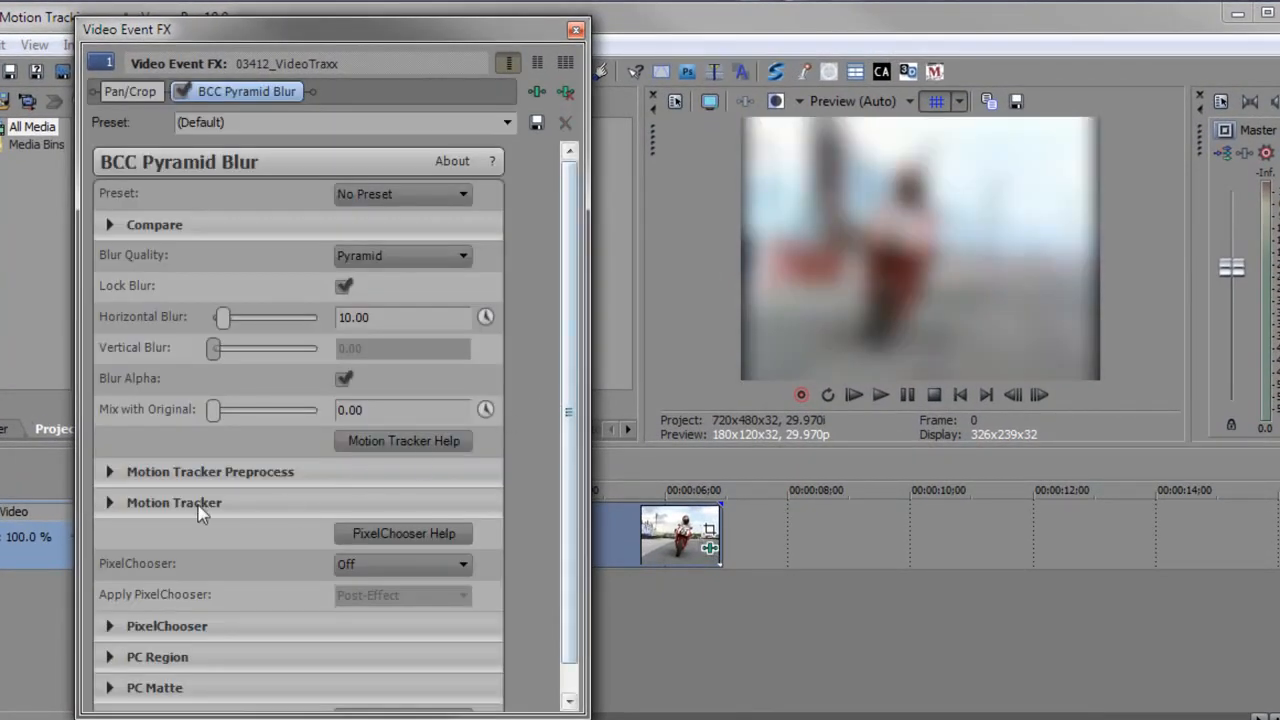
click(112, 504)
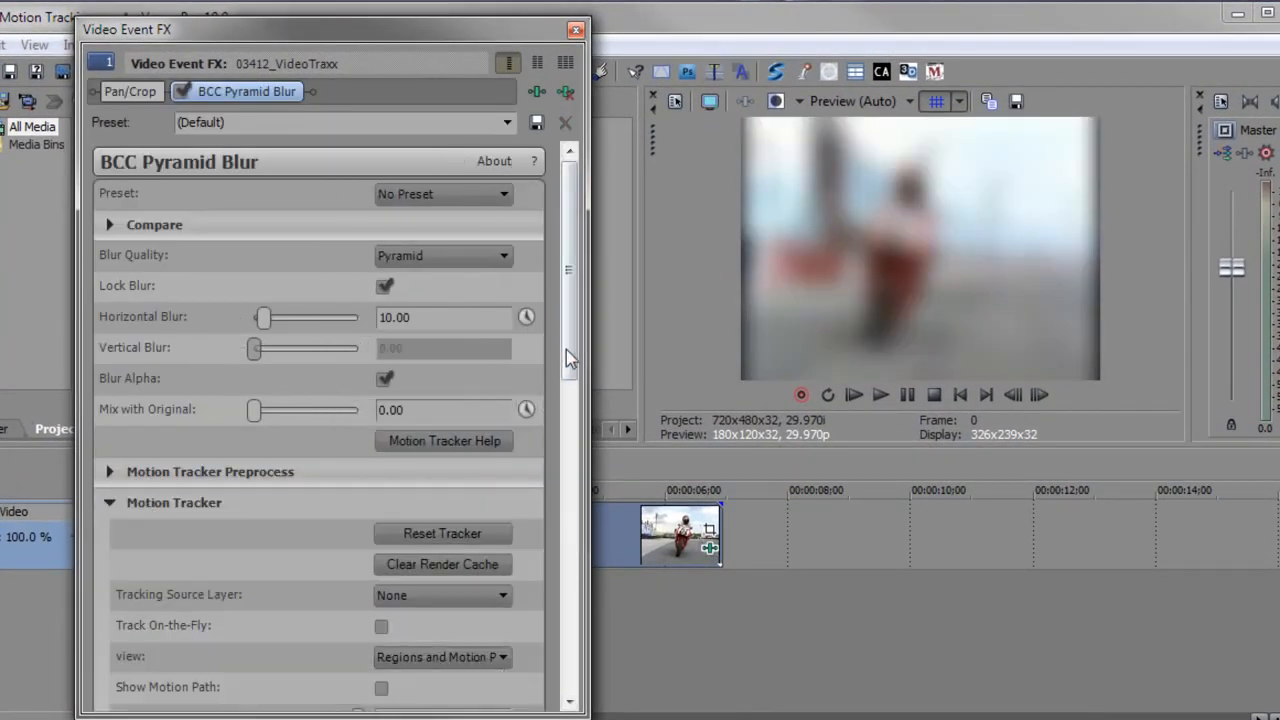
drag(566, 349, 563, 507)
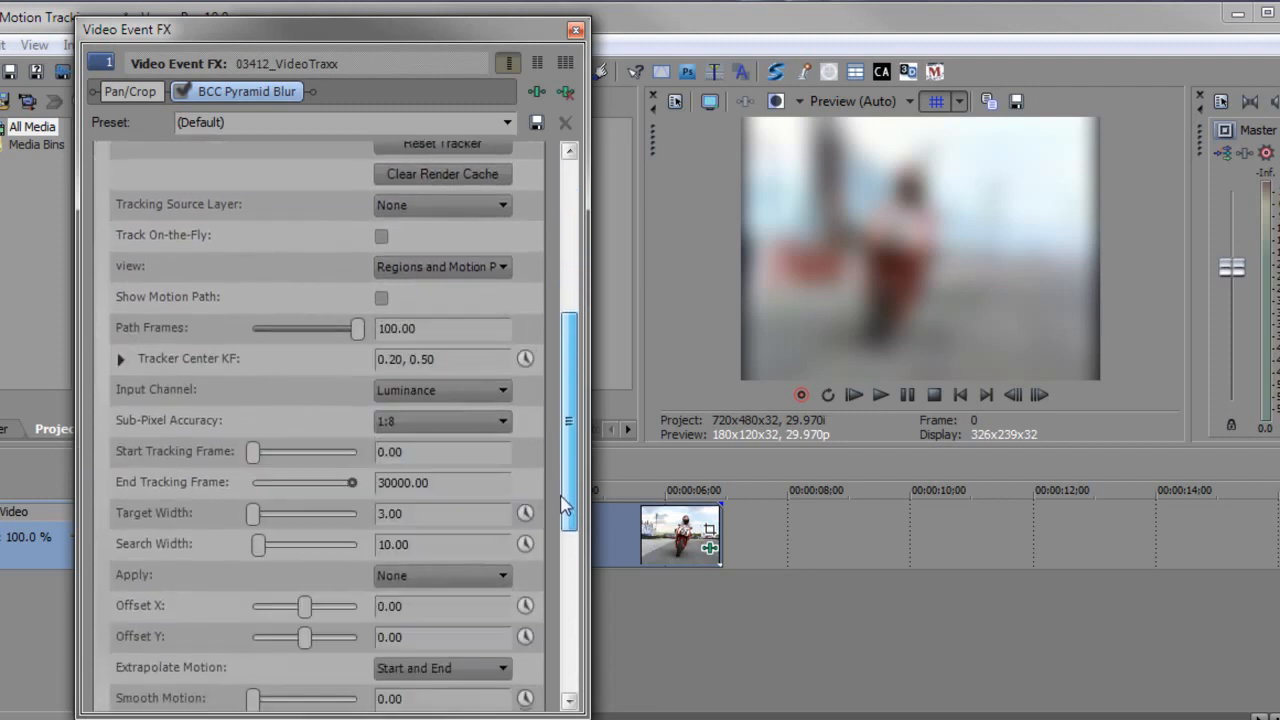
click(382, 235)
click(120, 358)
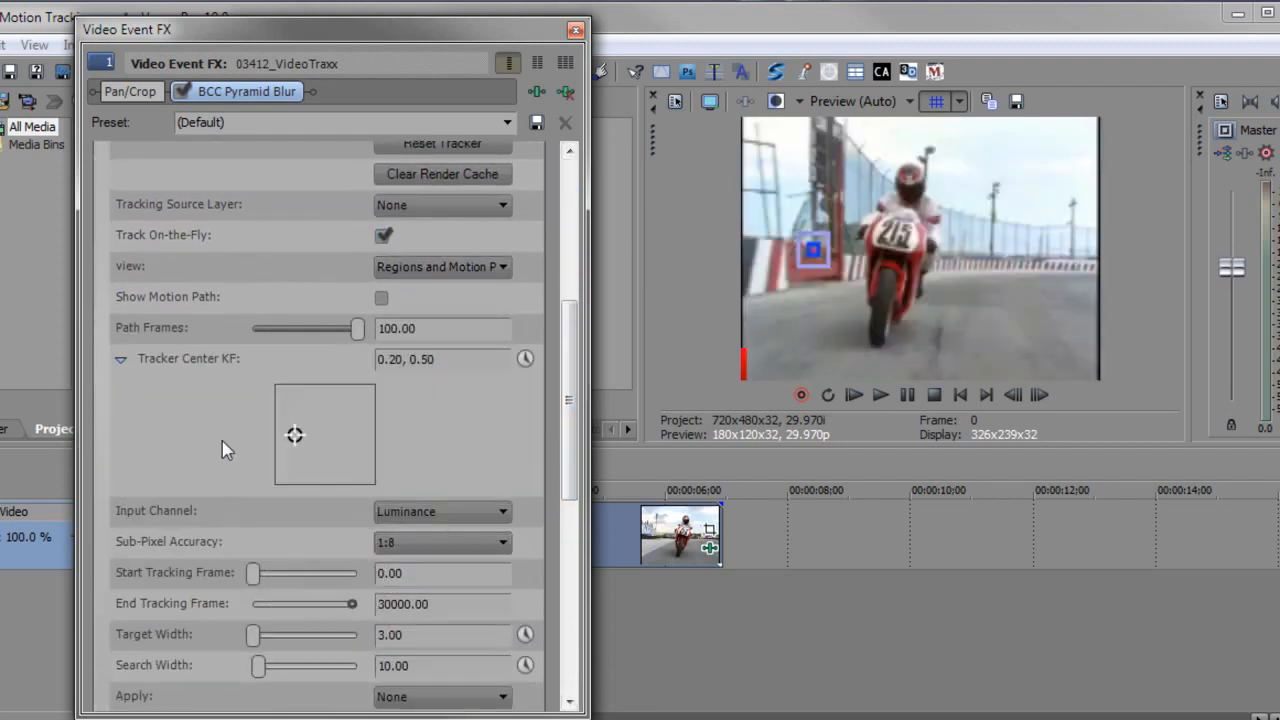
Try tracking the number plate with the tracker center at 0.42, 0.58, search width 31.00 and target width 12.40
drag(294, 437, 318, 428)
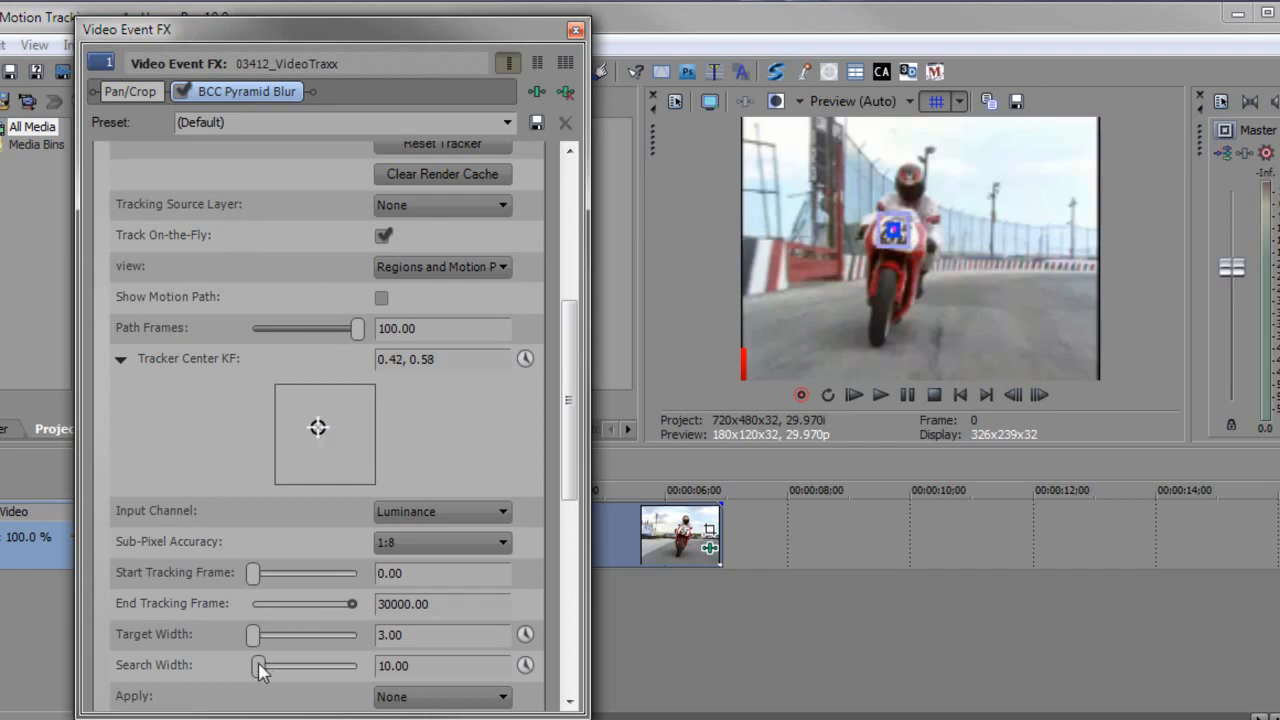
drag(258, 670, 274, 638)
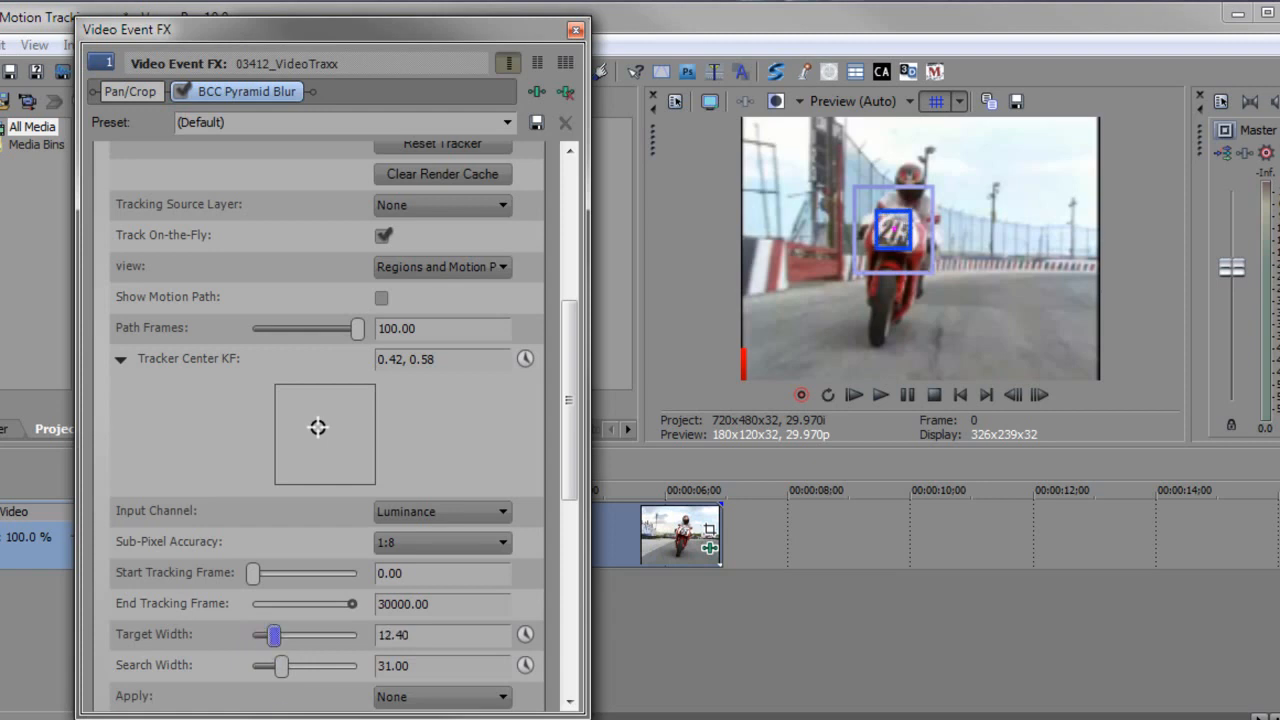
key(space)
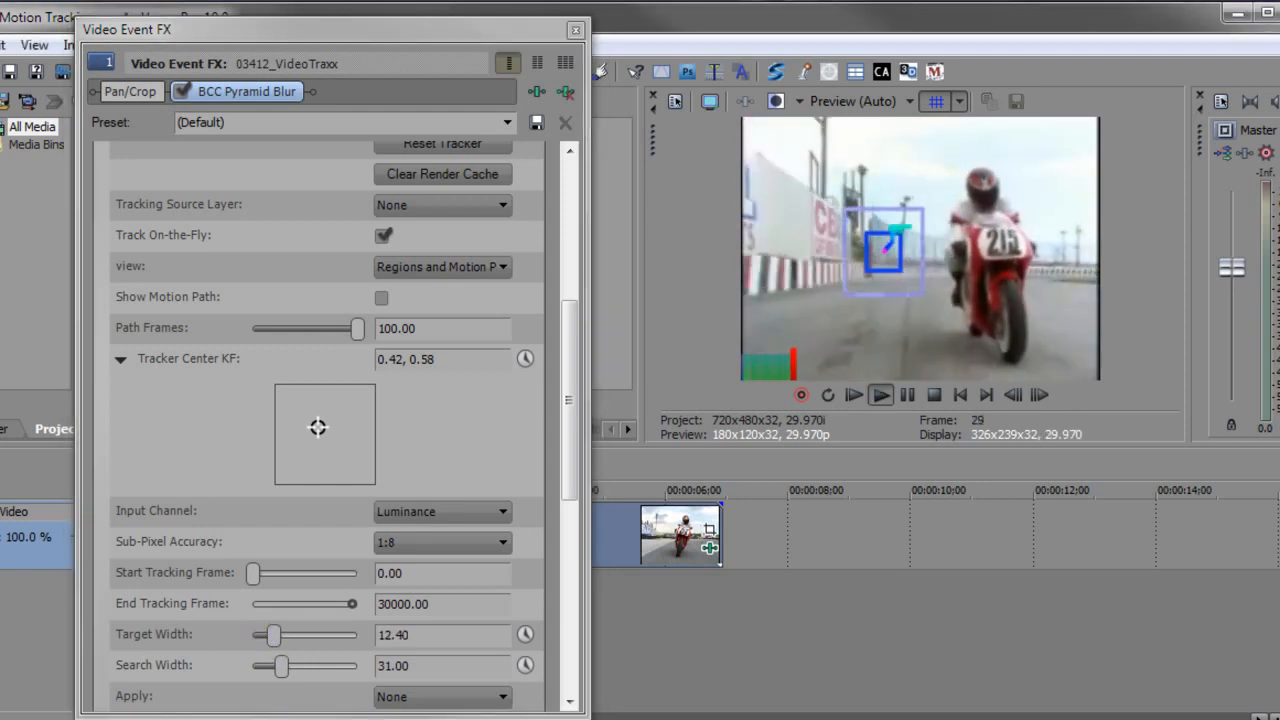
key(space)
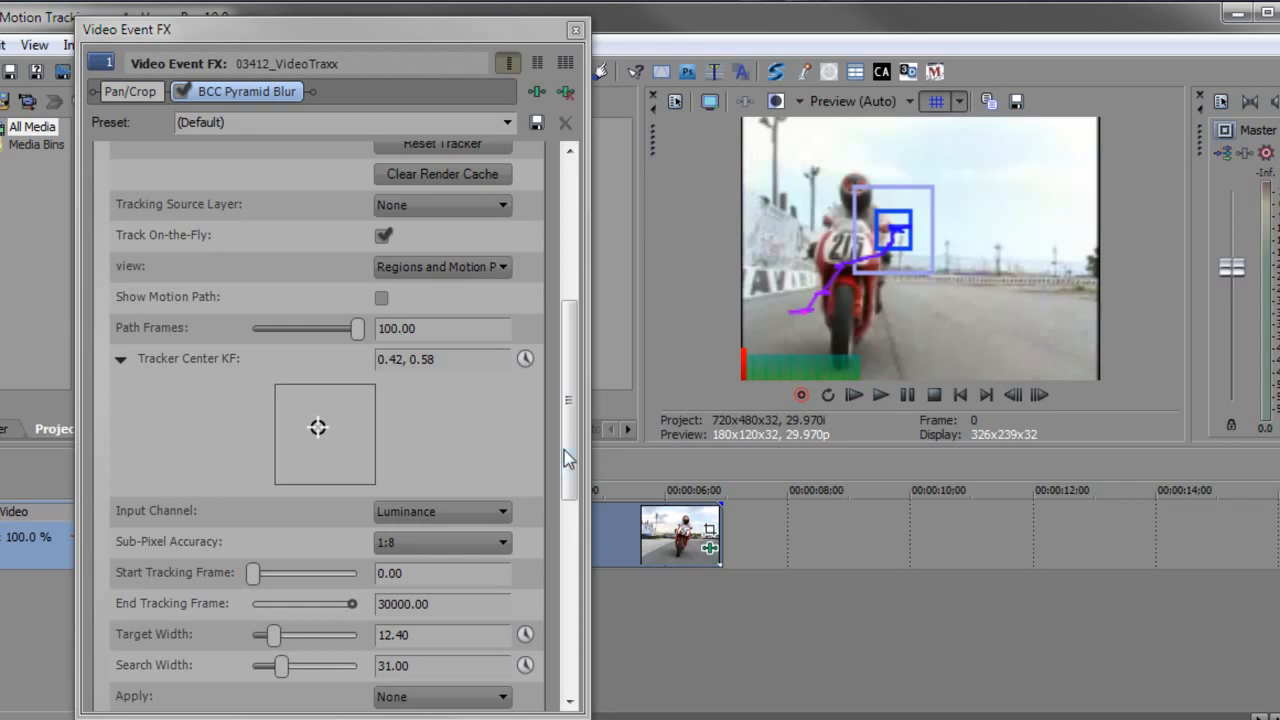
Reset the tracker, switch Track On-the-Fly off and on again, and place the tracker center on the number plate at 0.29, 0.52
drag(570, 459, 568, 383)
click(415, 340)
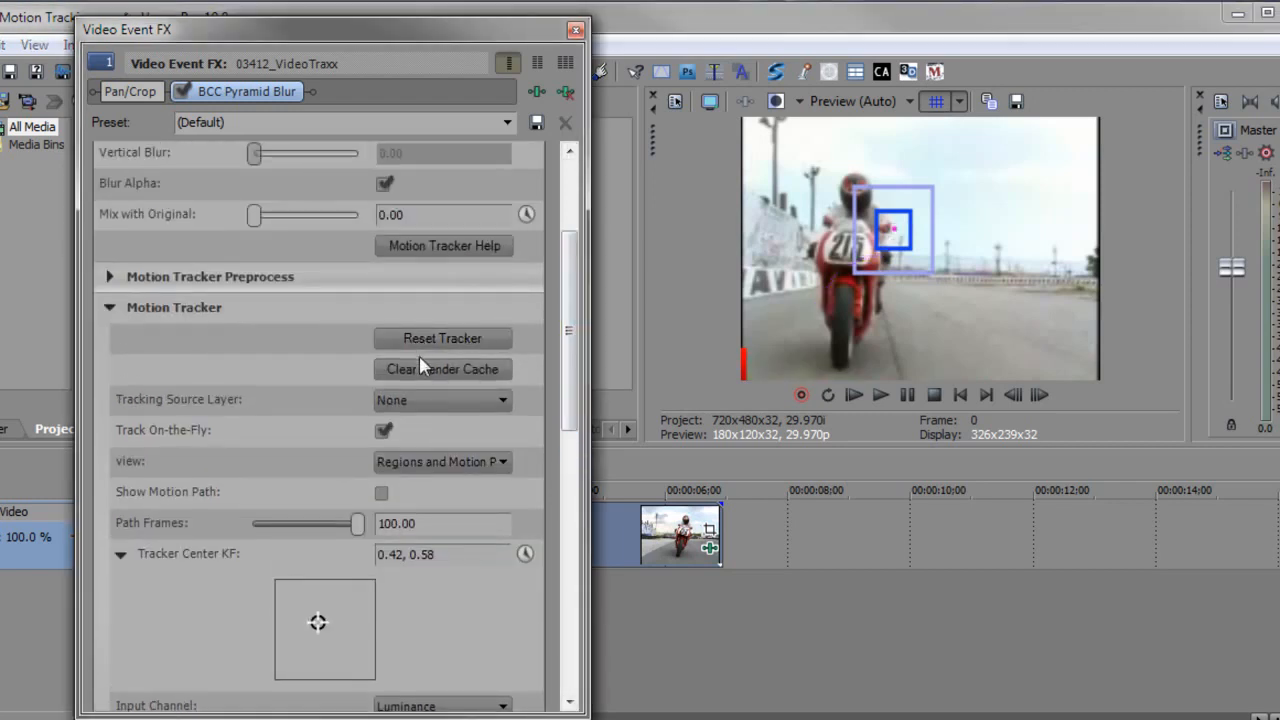
click(383, 431)
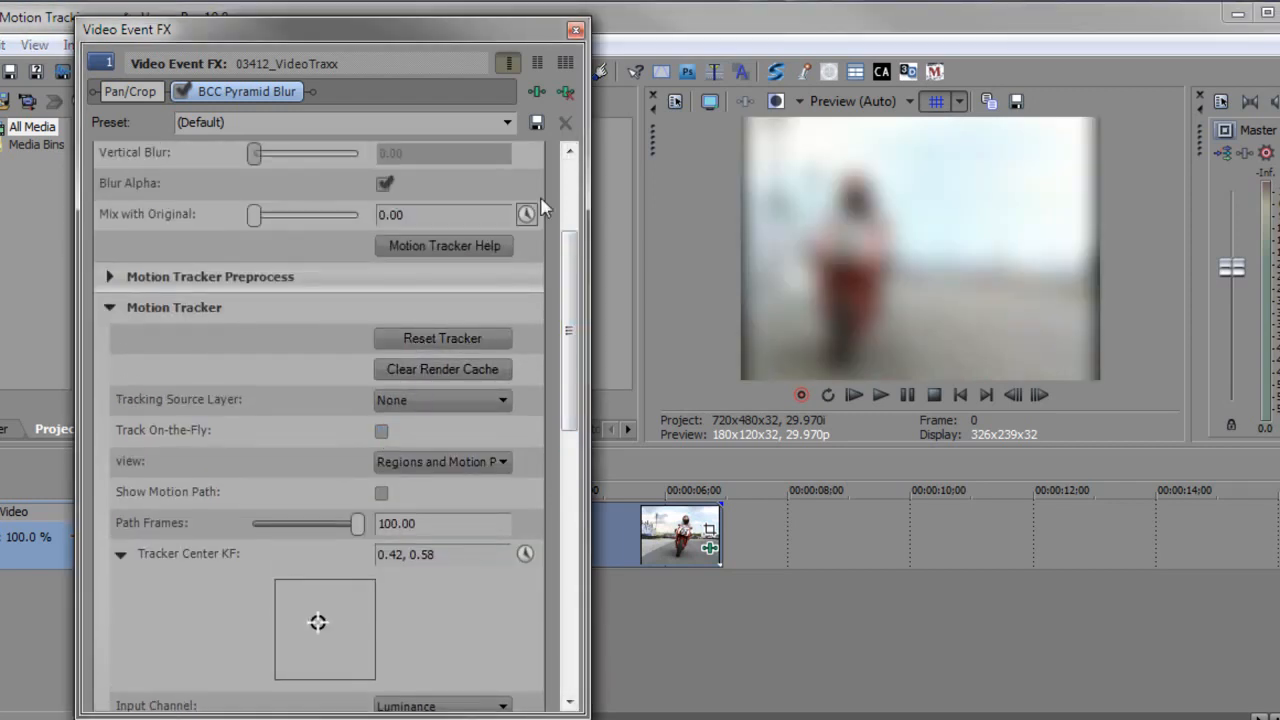
click(383, 432)
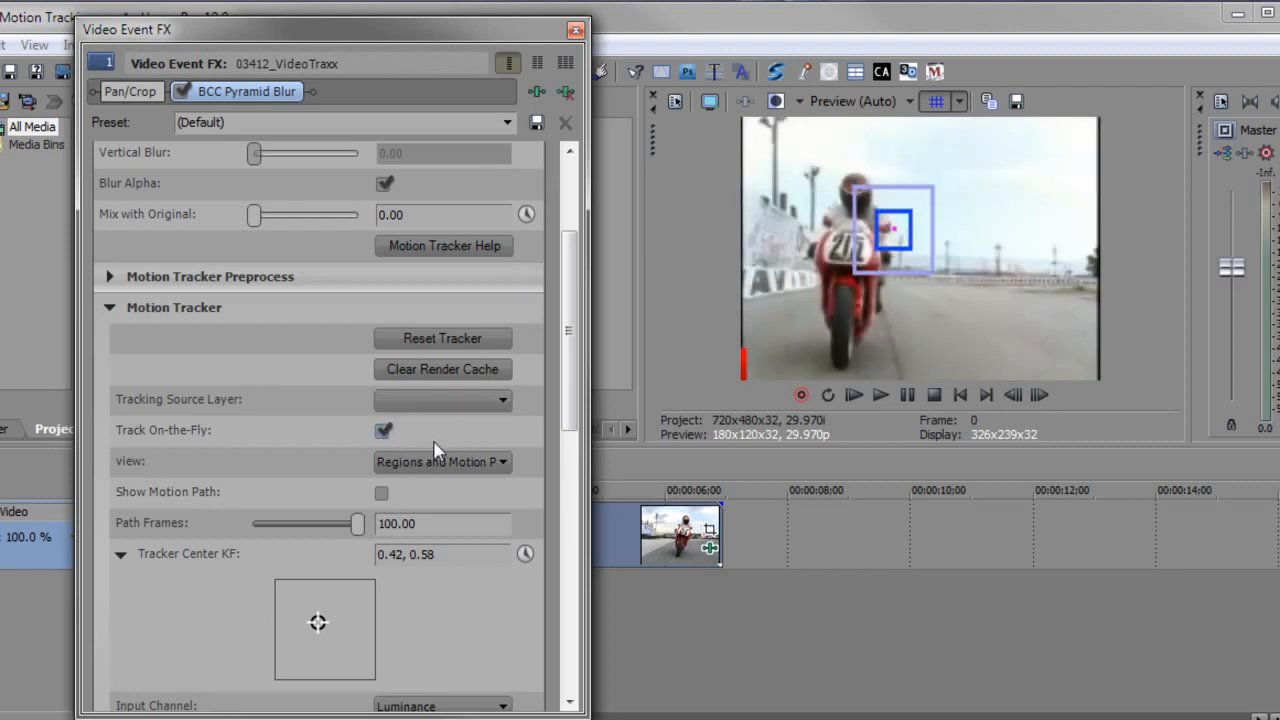
drag(320, 622, 305, 630)
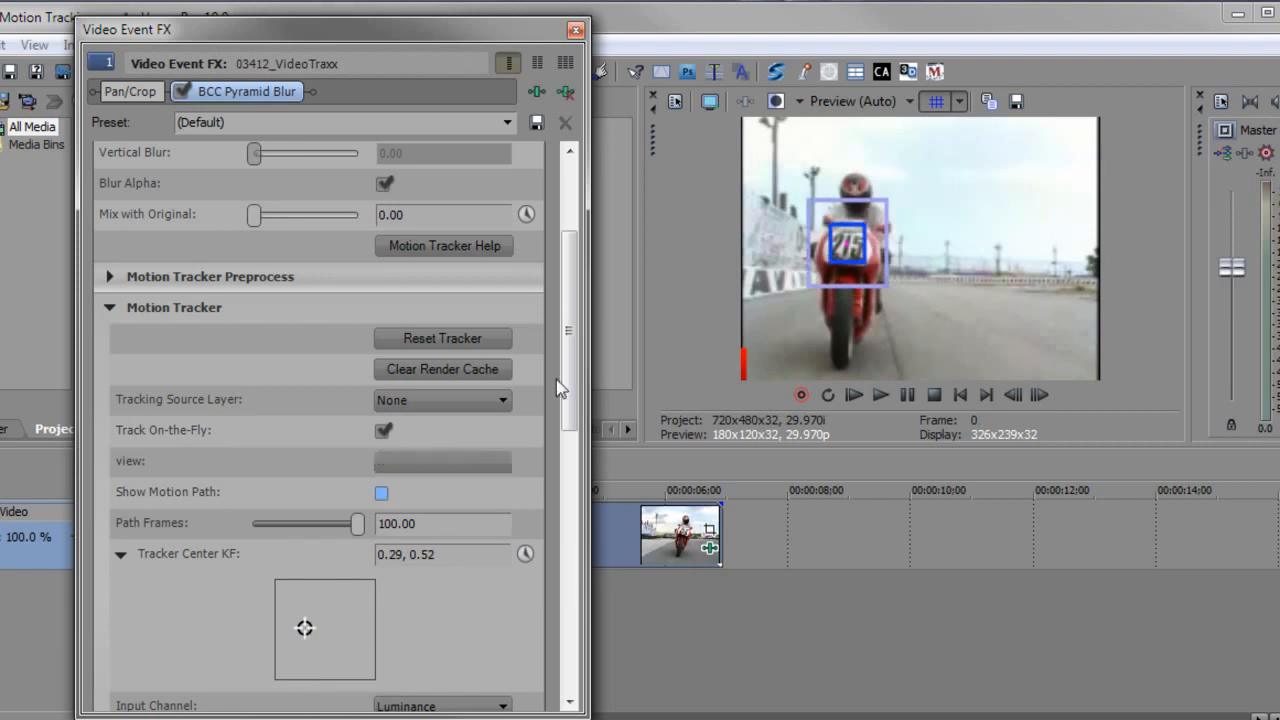
Set the tracker's search width to 54.00 and target width to 16.36, and play the clip to track the motion
drag(560, 383, 556, 495)
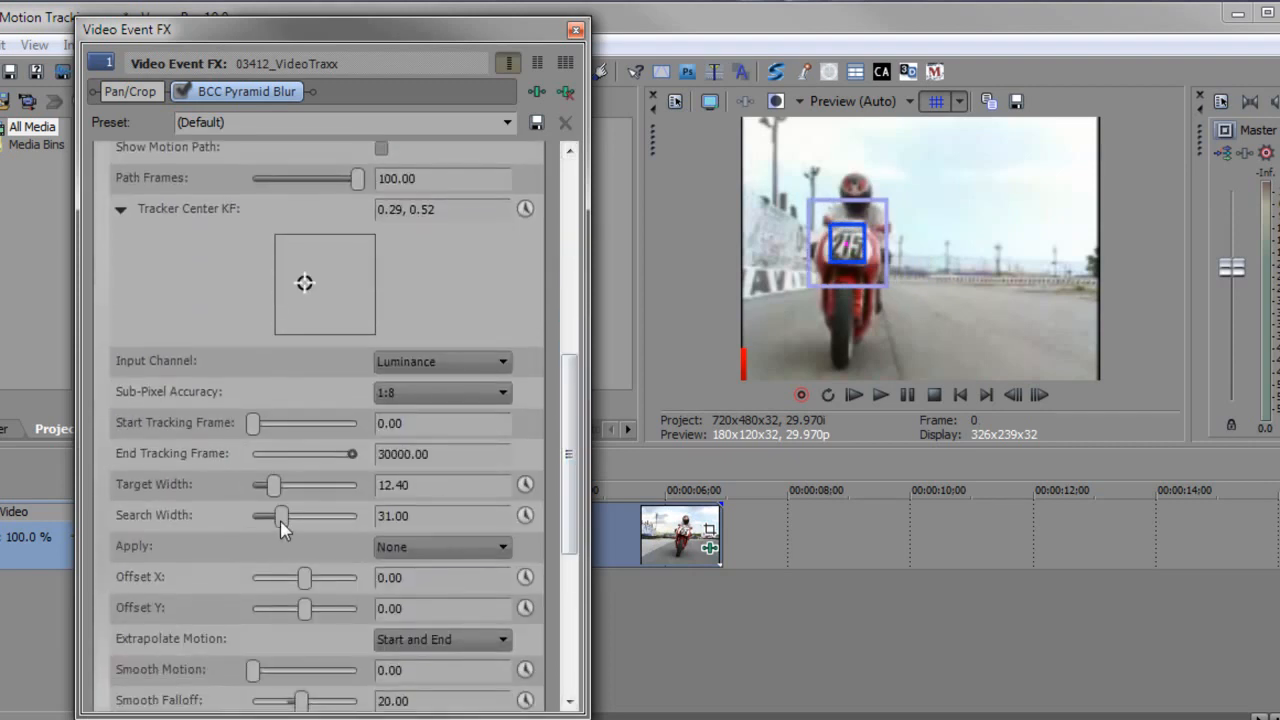
drag(282, 522, 307, 533)
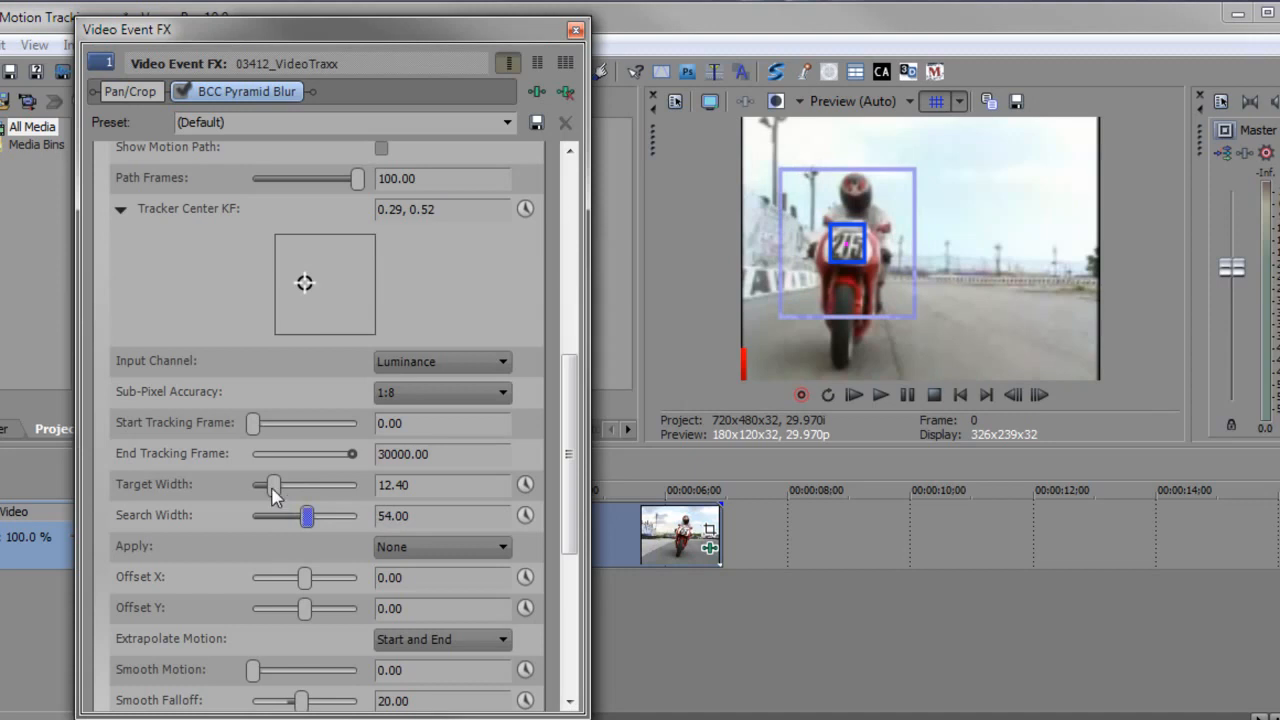
drag(276, 490, 284, 500)
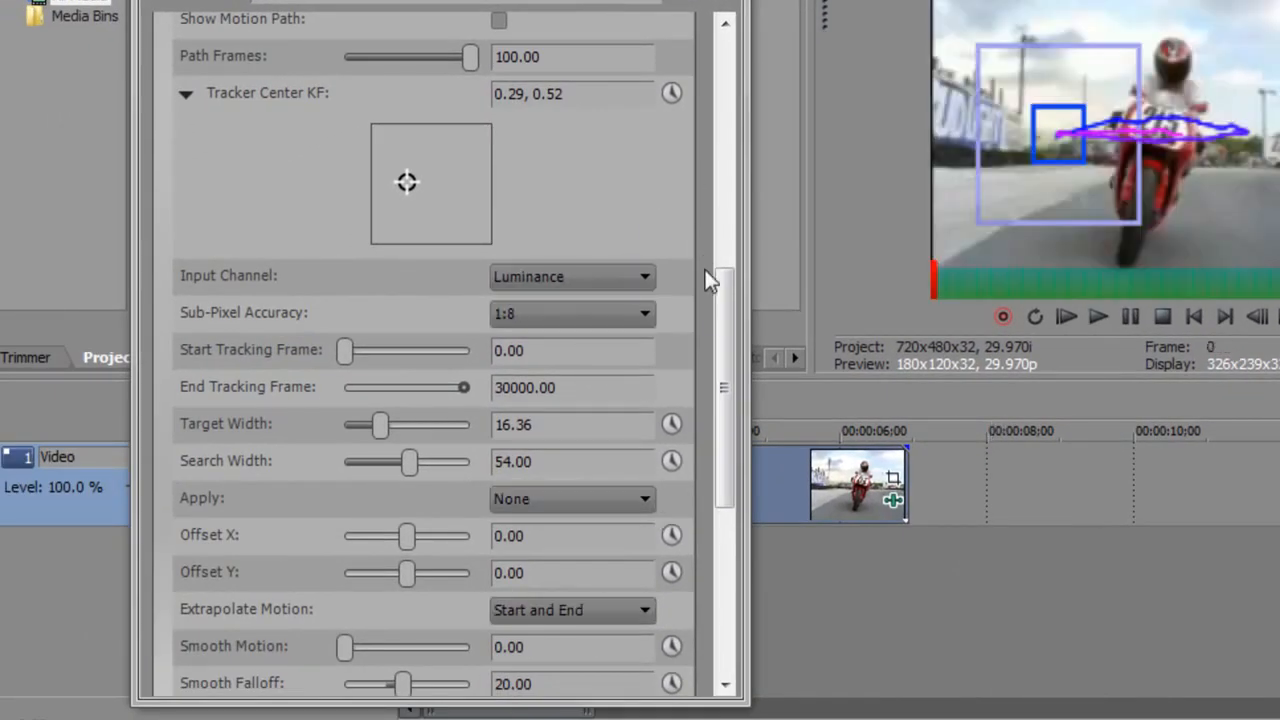
Disable Track On-the-Fly and apply the tracking data to PixelChooser
drag(722, 316, 727, 374)
click(500, 133)
click(610, 279)
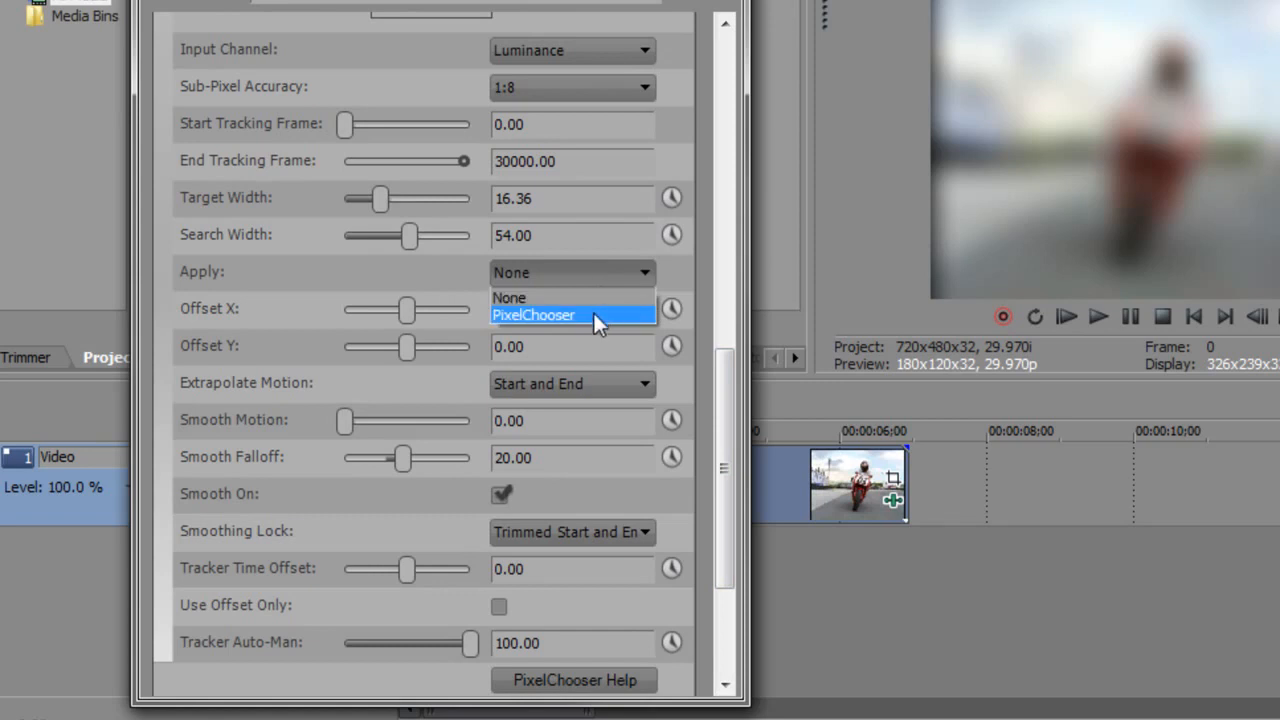
click(596, 316)
Turn PixelChooser on and set its PC Region to an Inside Oval shape with a scale of 94.74
drag(727, 379, 715, 501)
click(559, 477)
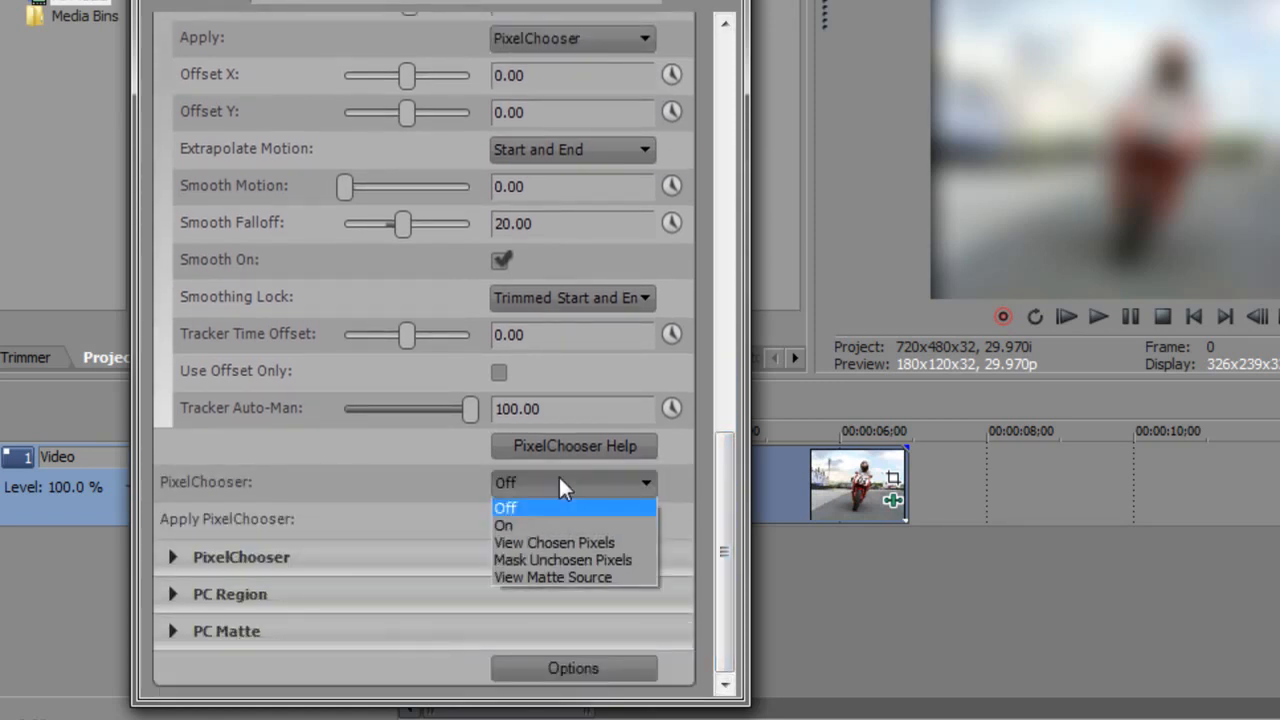
click(535, 523)
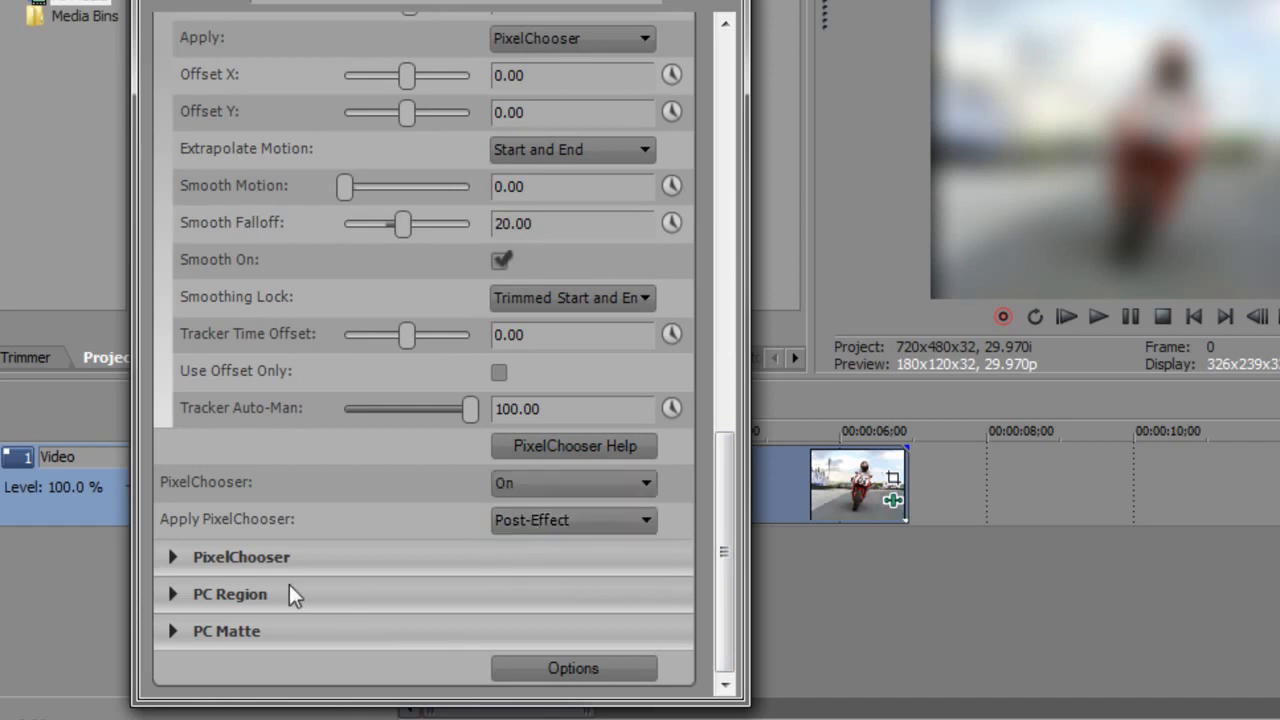
click(171, 591)
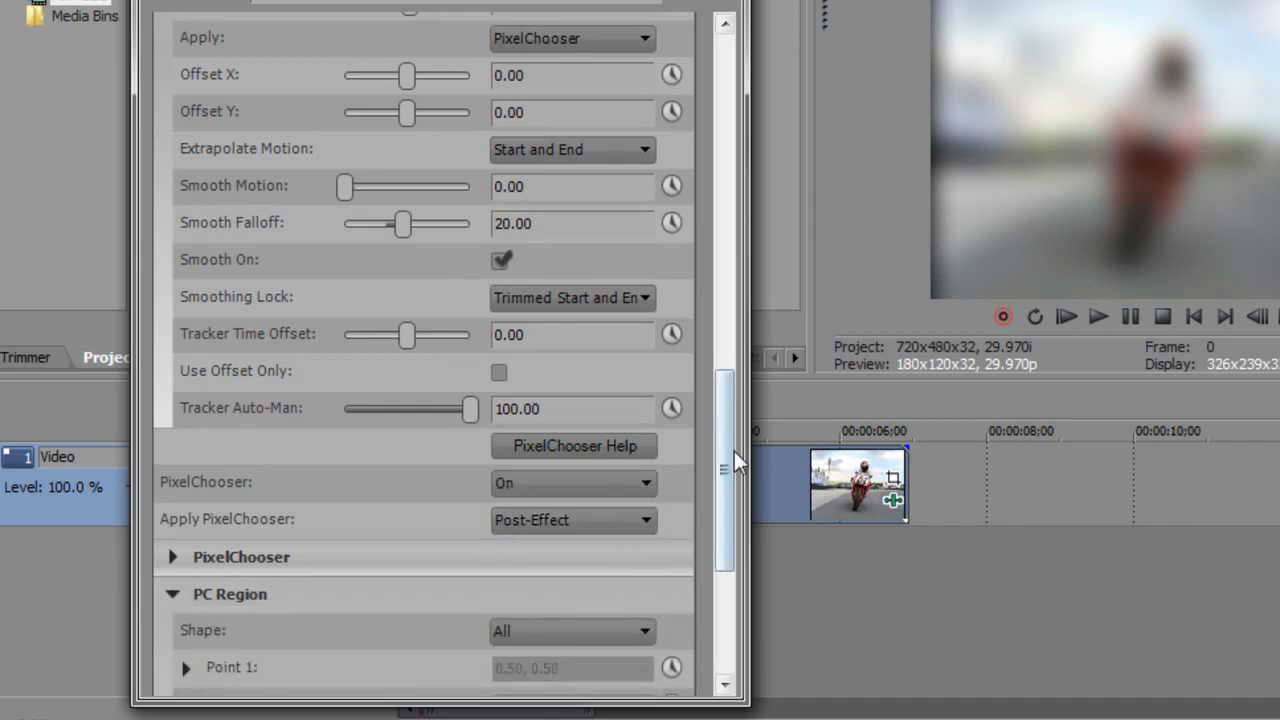
drag(735, 447, 702, 550)
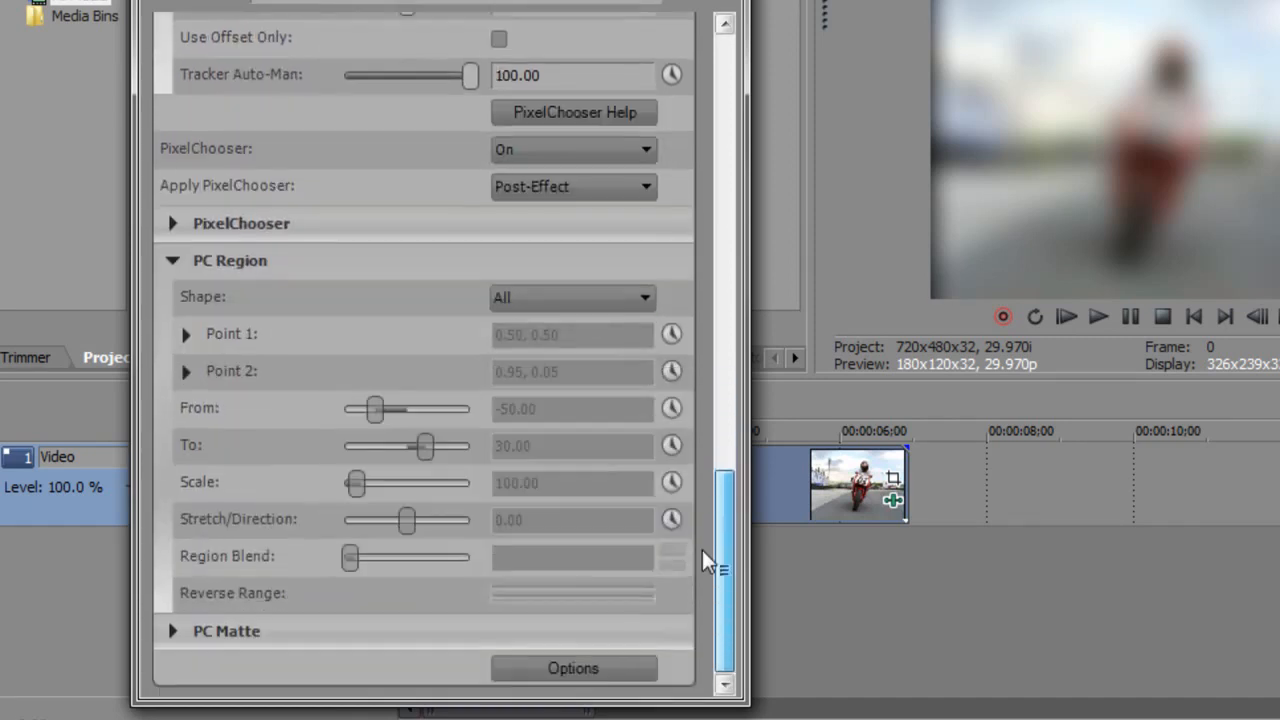
click(521, 298)
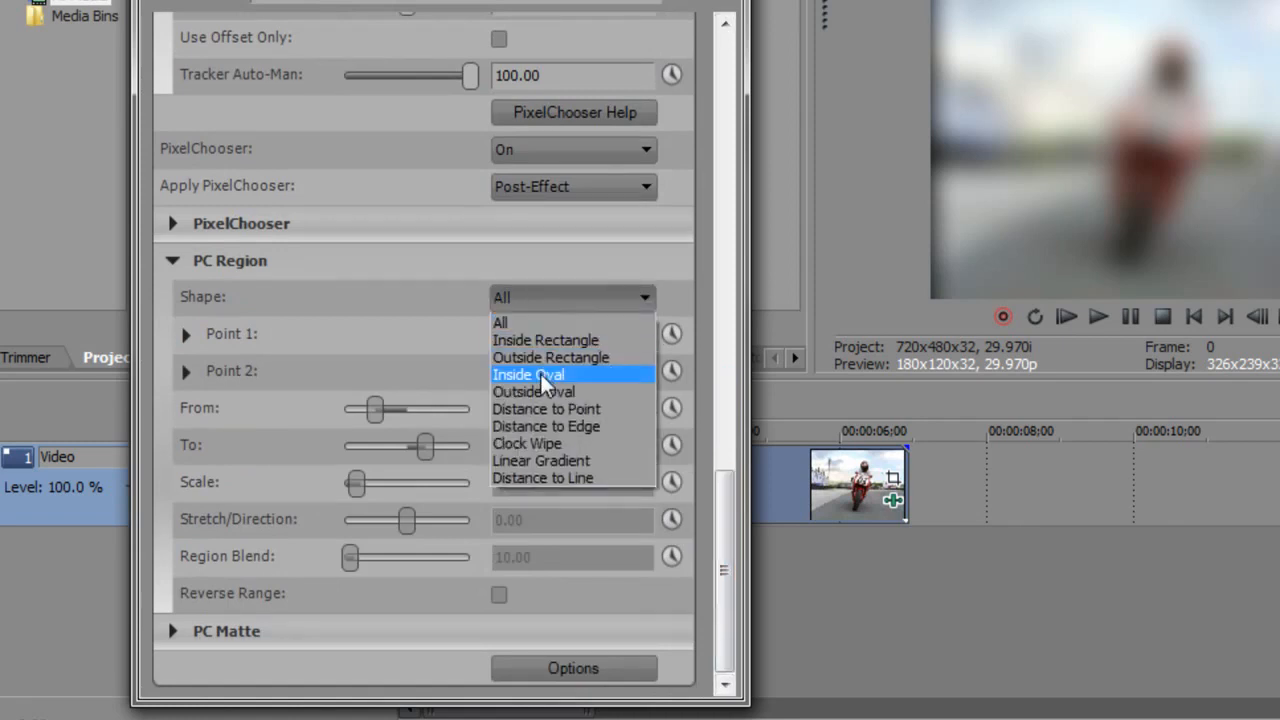
click(540, 371)
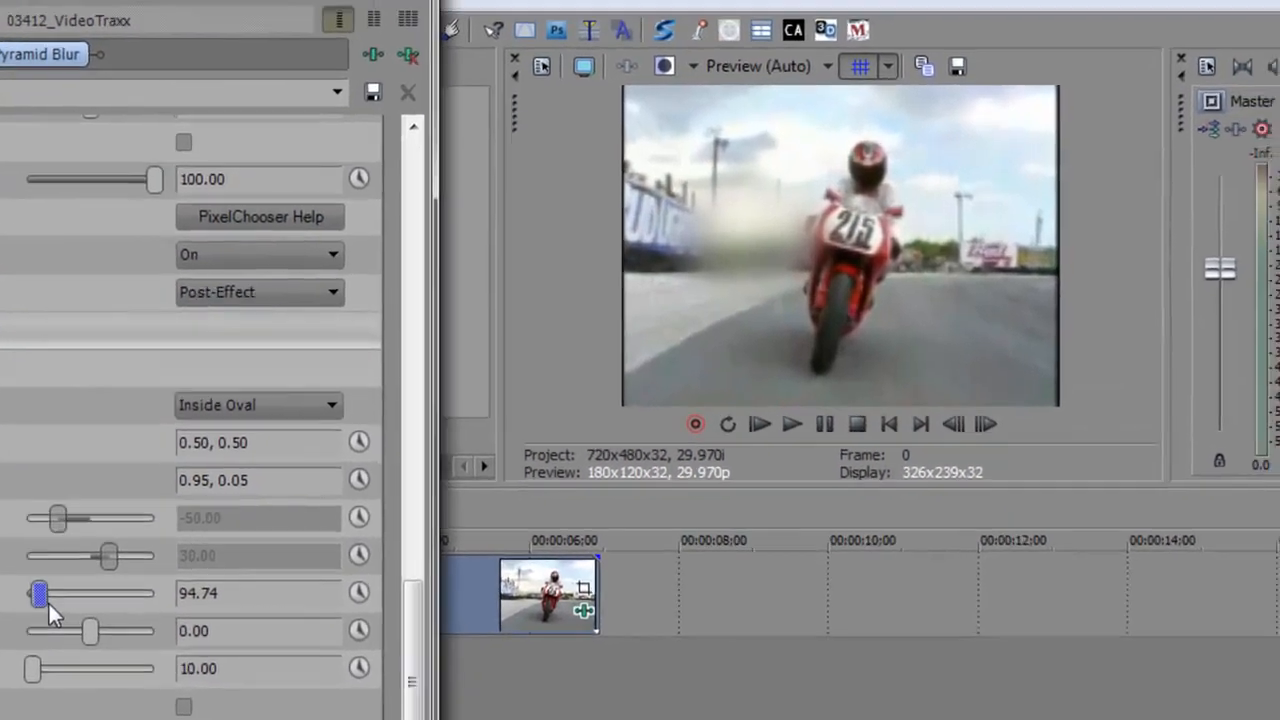
Preview the tracked oval blur on the clip and close the event effects window
key(space)
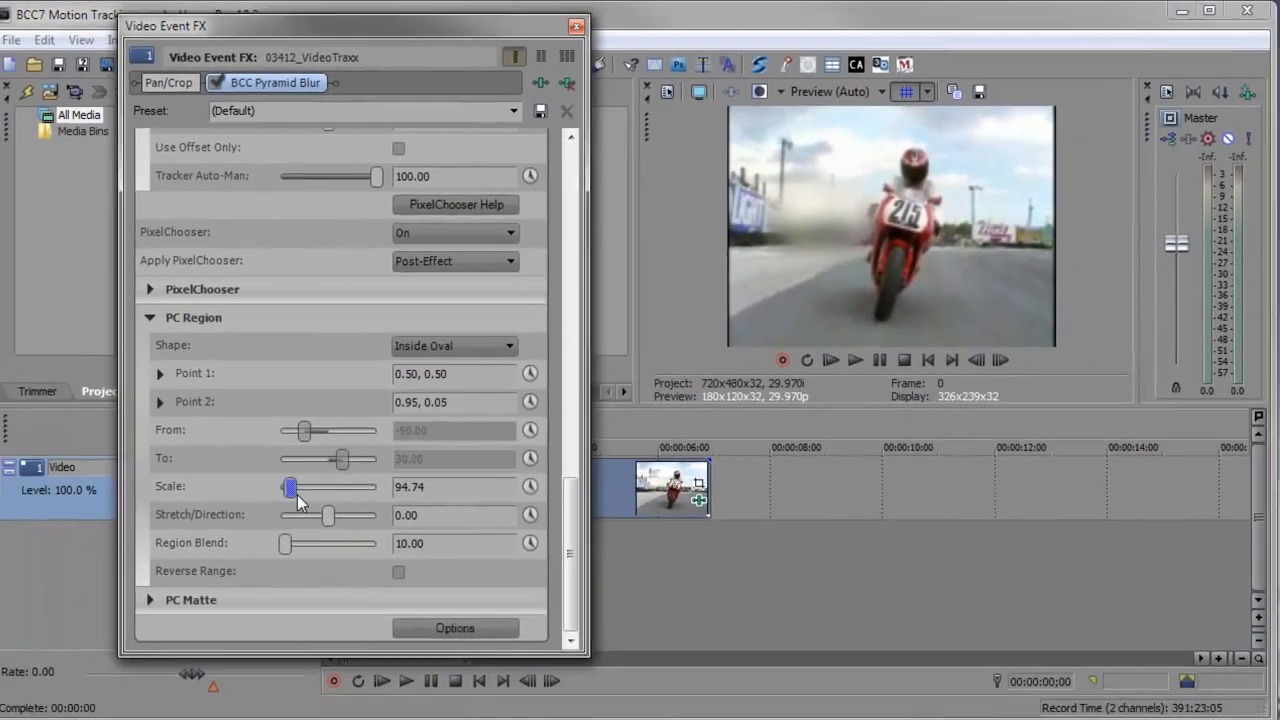
click(581, 27)
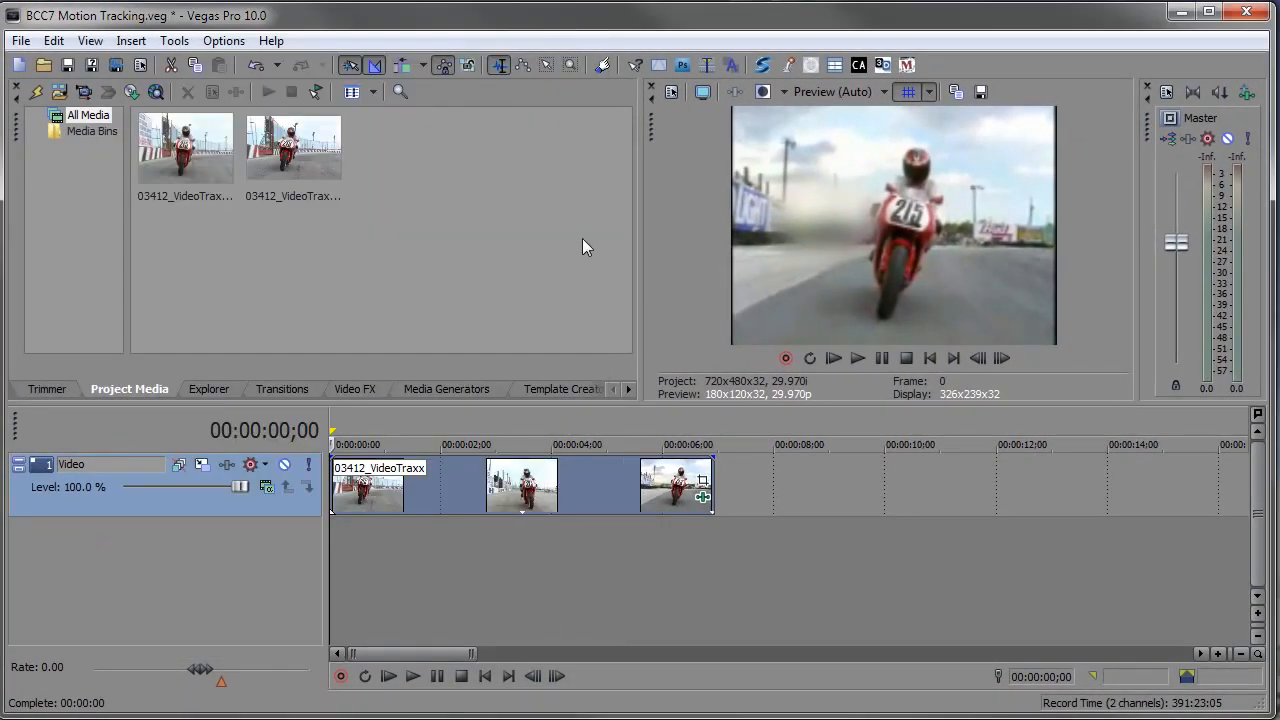